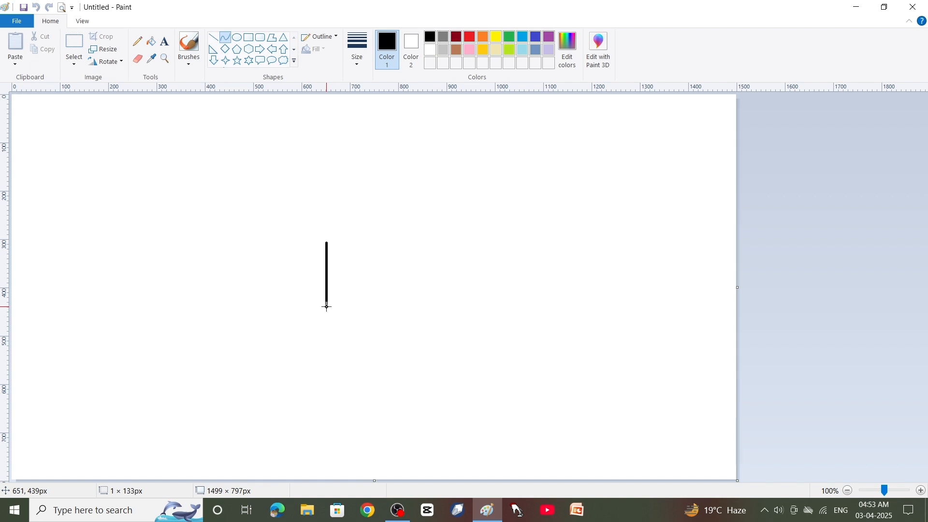
Draw a vertical curve about 136 px tall and bow it outward to the left as the body's left side.
drag(327, 308, 336, 309)
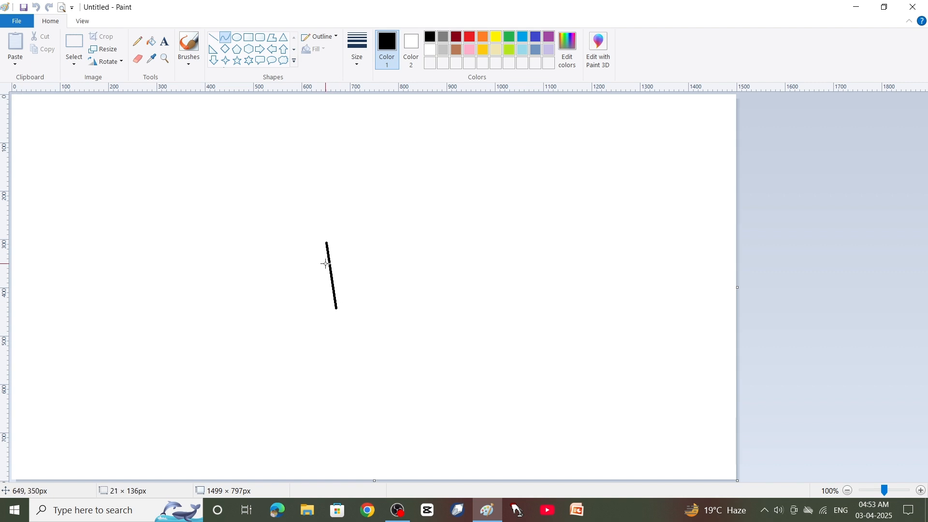
drag(326, 264, 307, 291)
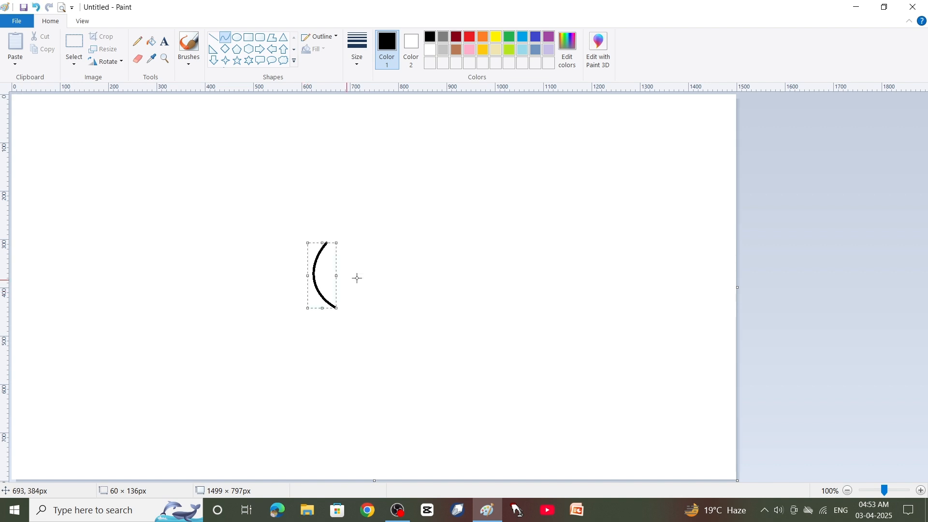
click(424, 264)
Duplicate the body curve with a rectangular selection, place the copy beside the original, and flip it horizontally.
click(79, 52)
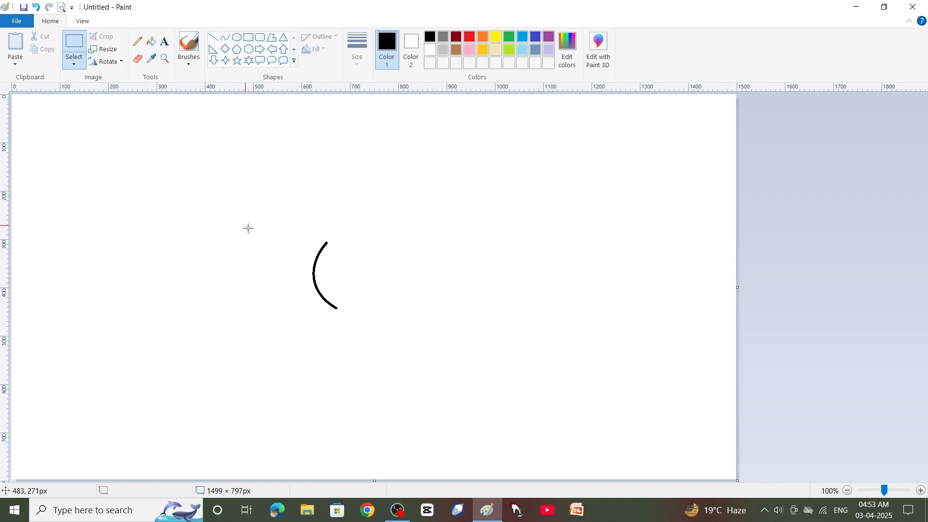
drag(297, 228, 341, 320)
click(13, 45)
drag(35, 133, 354, 263)
click(70, 68)
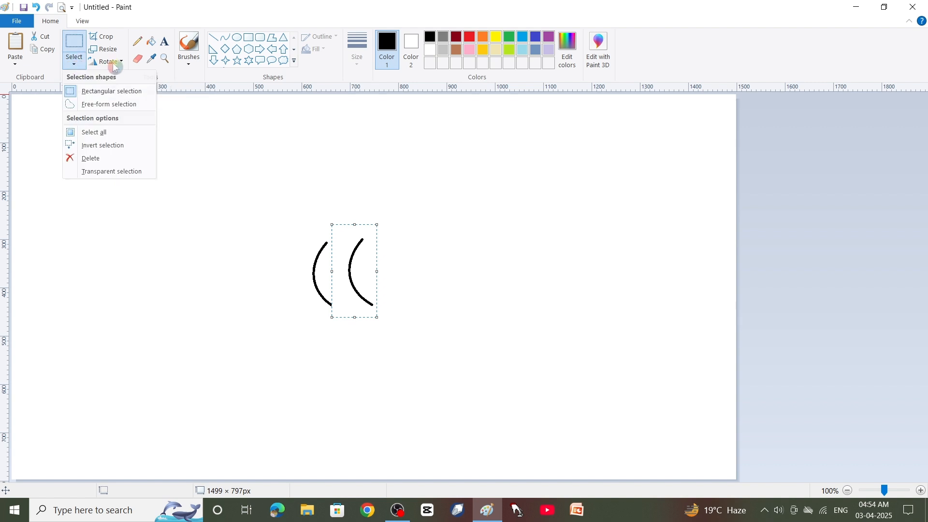
click(108, 62)
click(124, 127)
key(Escape)
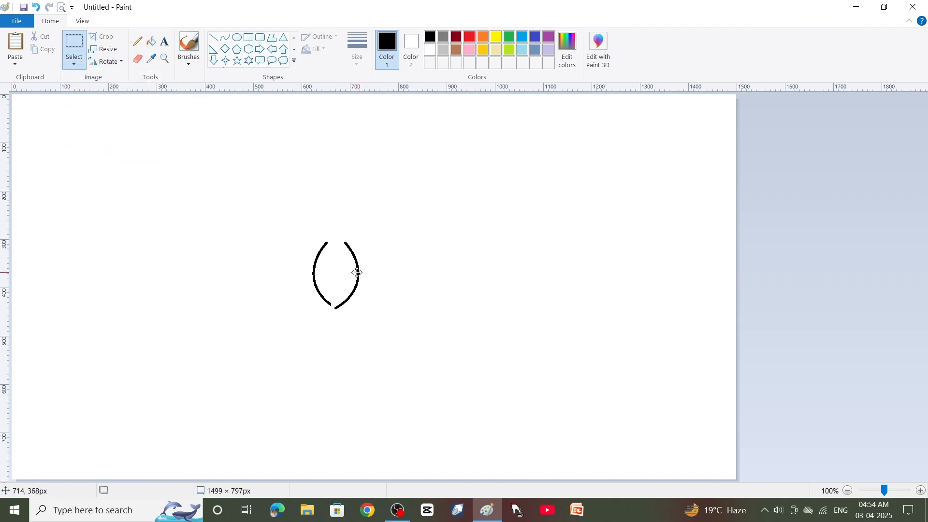
Move the flipped curve right, level with the original, leaving about 200 px between their upper ends.
drag(358, 269, 402, 261)
key(Right)
key(Right)
key(Right)
key(Right)
key(Right)
key(Right)
key(Right)
key(Right)
key(Right)
key(Right)
key(Right)
key(Right)
key(Right)
key(Right)
key(Right)
key(Right)
key(Right)
key(Right)
key(Right)
key(Right)
key(Down)
key(Down)
key(Down)
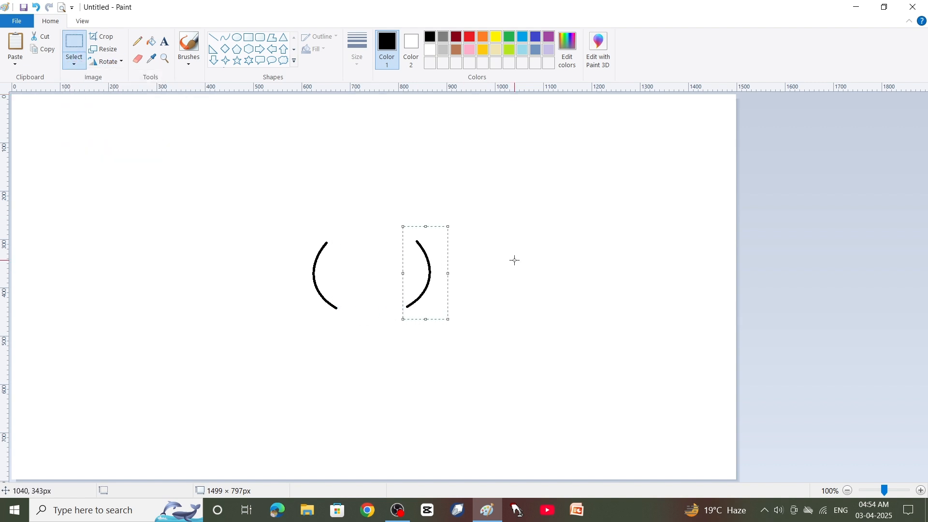
key(Left)
key(Left)
key(Left)
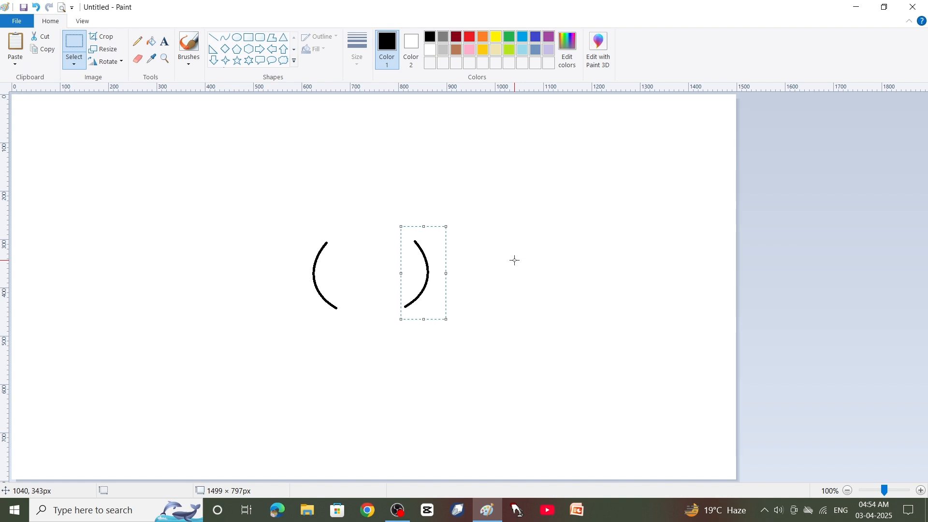
key(Right)
key(Right)
key(Right)
key(Right)
key(Right)
key(Right)
key(Right)
key(Right)
key(Right)
key(Right)
key(Right)
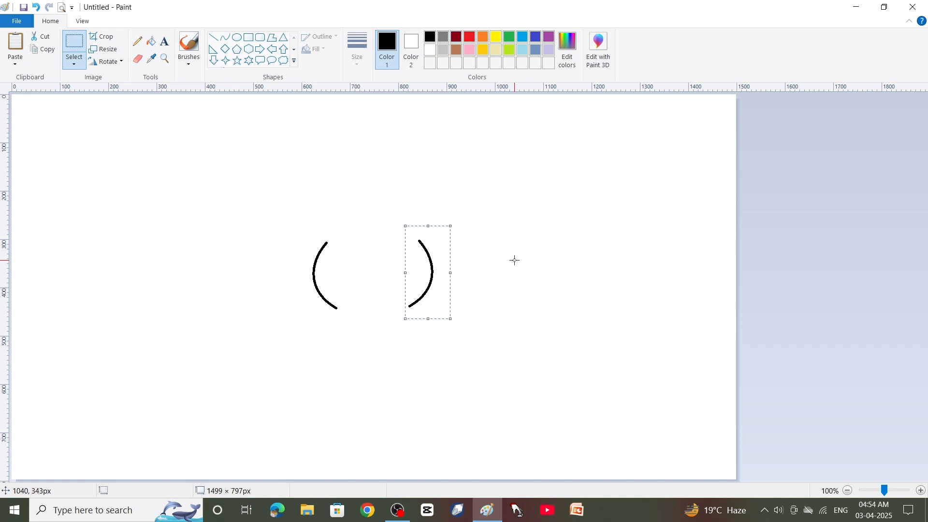
key(Up)
key(Up)
key(Right)
key(Right)
key(Right)
key(Right)
key(Right)
key(Right)
key(Right)
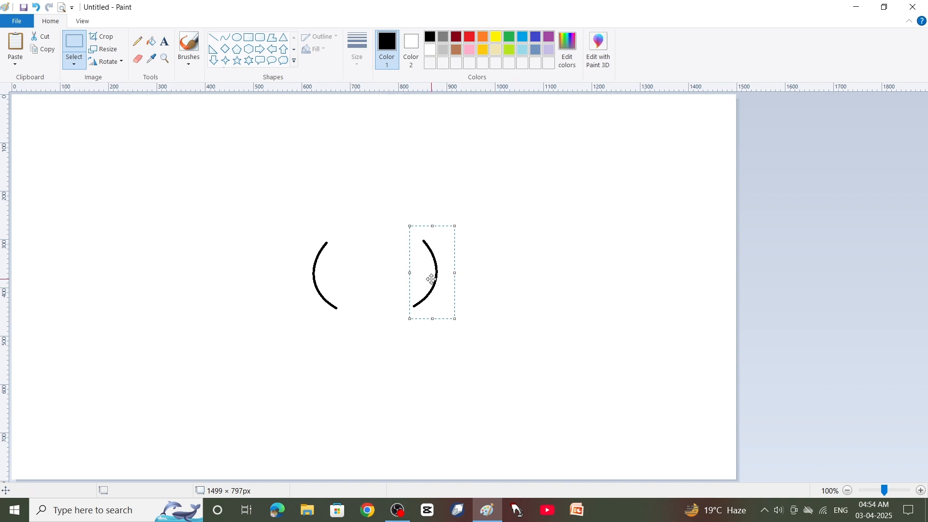
click(542, 284)
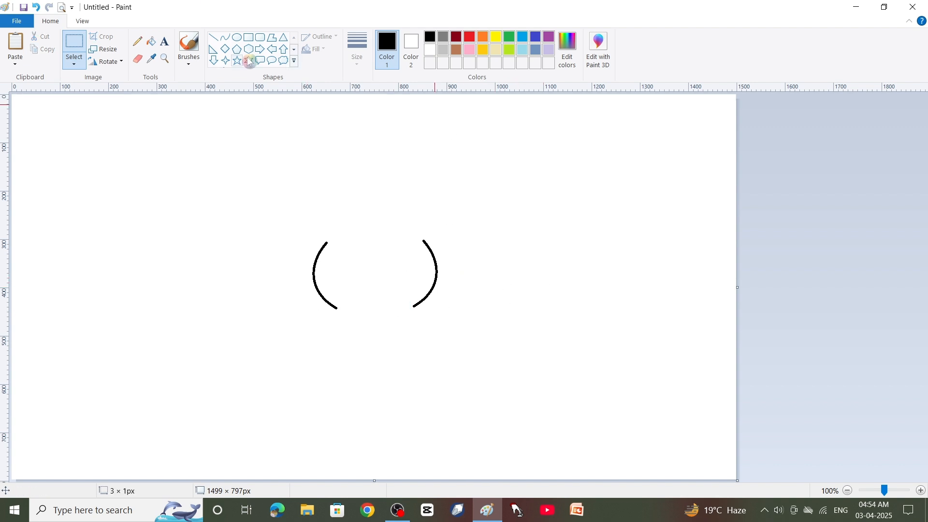
Draw a flat horizontal ellipse about 417 × 18 px beneath the two curves and fill it black.
click(237, 37)
drag(311, 324, 511, 331)
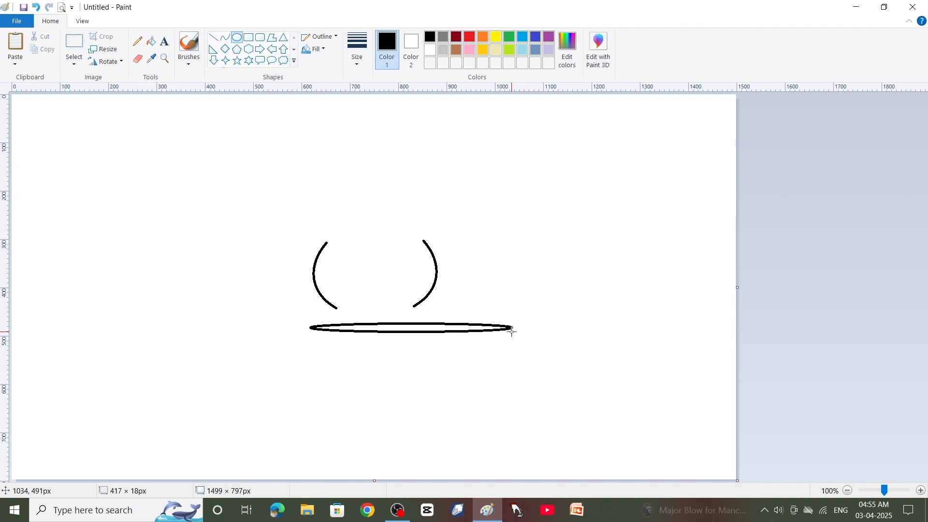
click(151, 41)
click(397, 325)
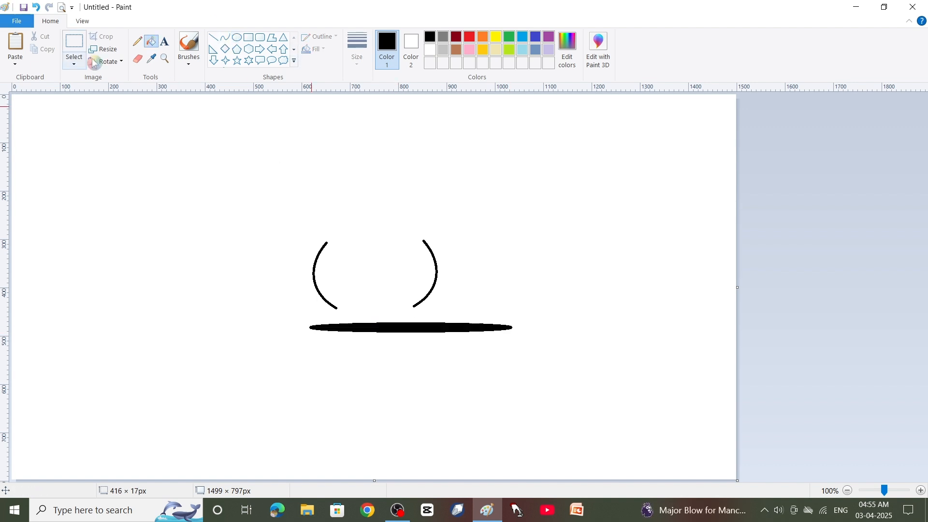
Move the black ellipse with transparent selection so it is centred under the body and touches both curves' lower ends.
click(74, 46)
drag(294, 319, 456, 319)
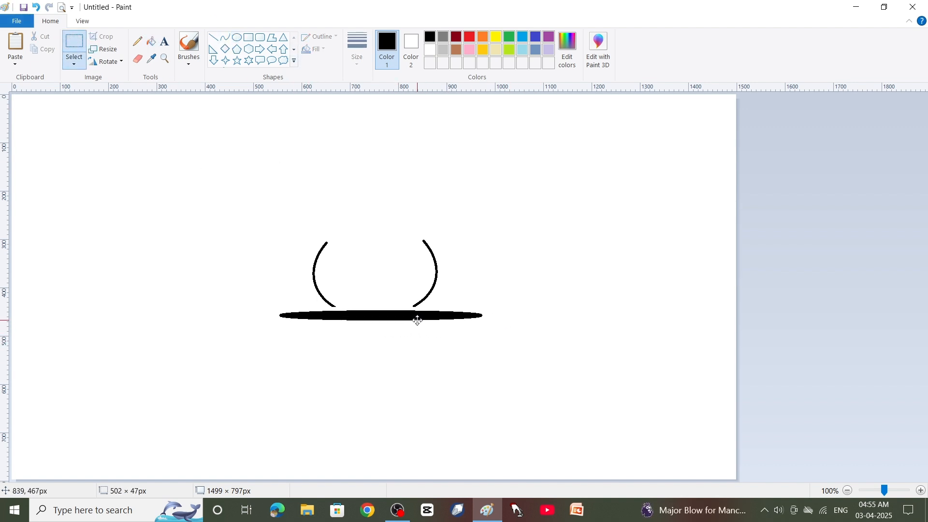
click(76, 63)
click(104, 173)
drag(347, 310, 359, 315)
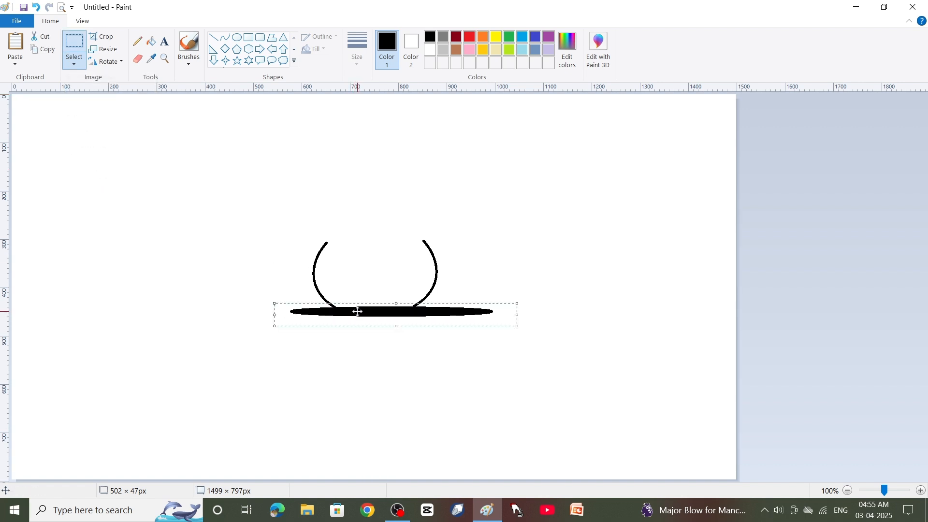
key(Left)
key(Left)
key(Left)
key(Left)
key(Left)
key(Left)
key(Left)
key(Left)
key(Left)
key(Left)
key(Left)
key(Left)
key(Left)
key(Left)
key(Left)
key(Left)
key(Left)
key(Left)
key(Left)
key(Left)
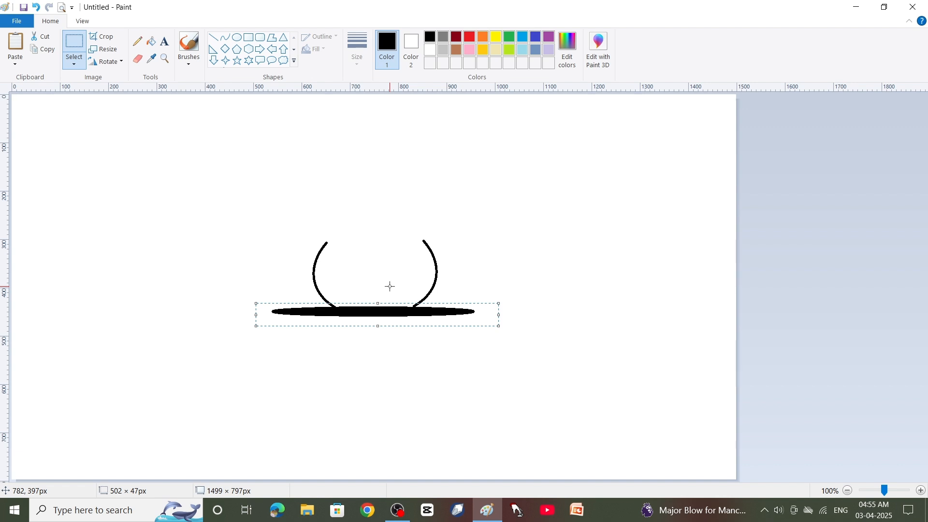
key(Up)
key(Up)
key(Up)
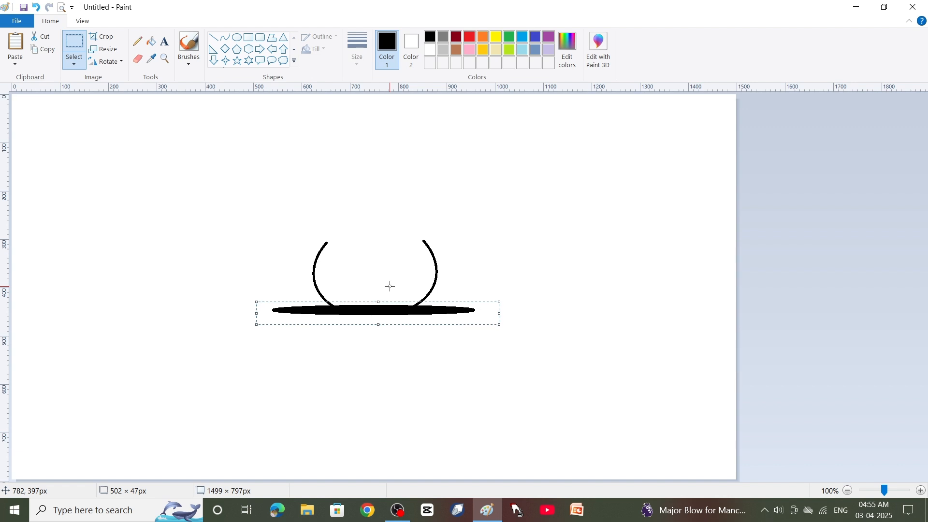
click(637, 307)
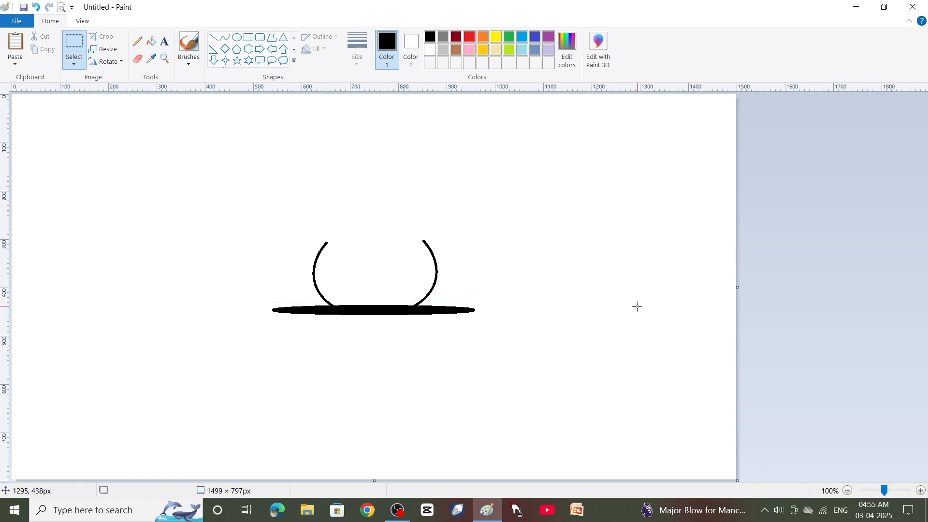
Draw a closed, rounded foot outline of about 65 × 50 px from curves in the empty area right of the body.
click(225, 37)
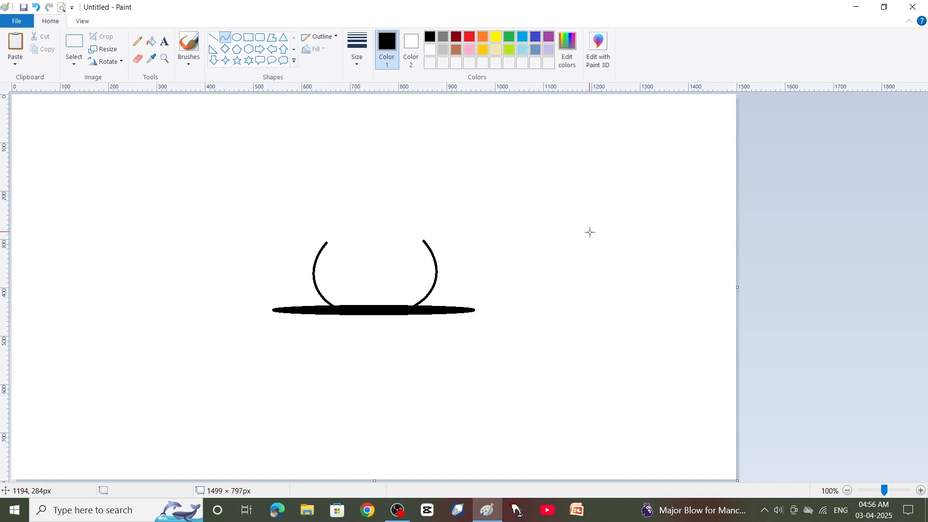
drag(562, 285, 597, 265)
click(674, 280)
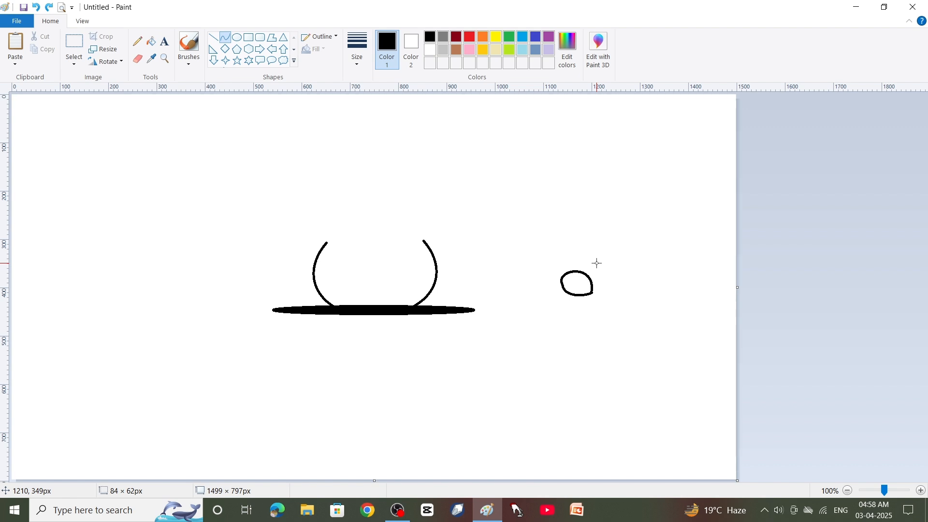
drag(596, 261, 595, 263)
click(661, 272)
Erase the sharp lower-right corner of the foot outline and close the gap with a rounded curve.
click(164, 59)
click(650, 308)
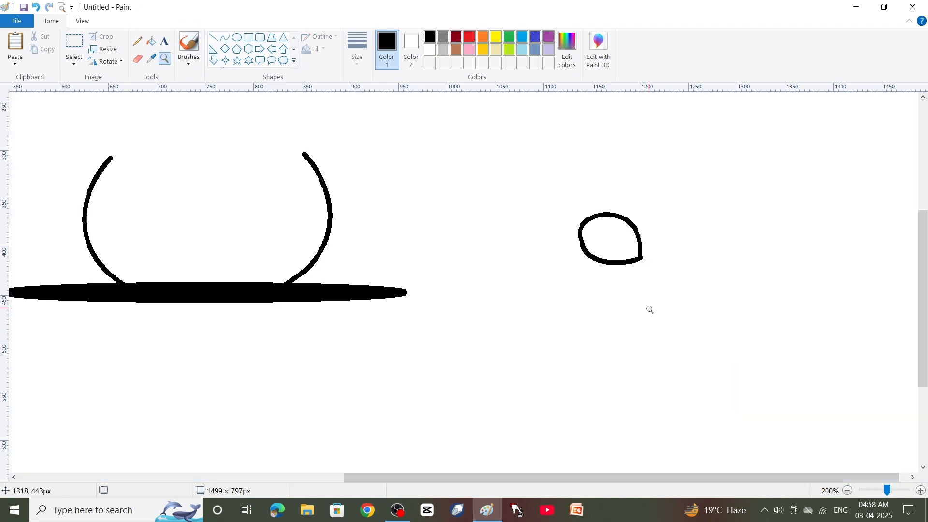
click(650, 308)
click(137, 58)
mouse_move(465, 265)
mouse_down()
mouse_move(472, 270)
mouse_move(460, 263)
mouse_move(482, 248)
mouse_move(473, 263)
mouse_move(481, 260)
mouse_up()
click(225, 37)
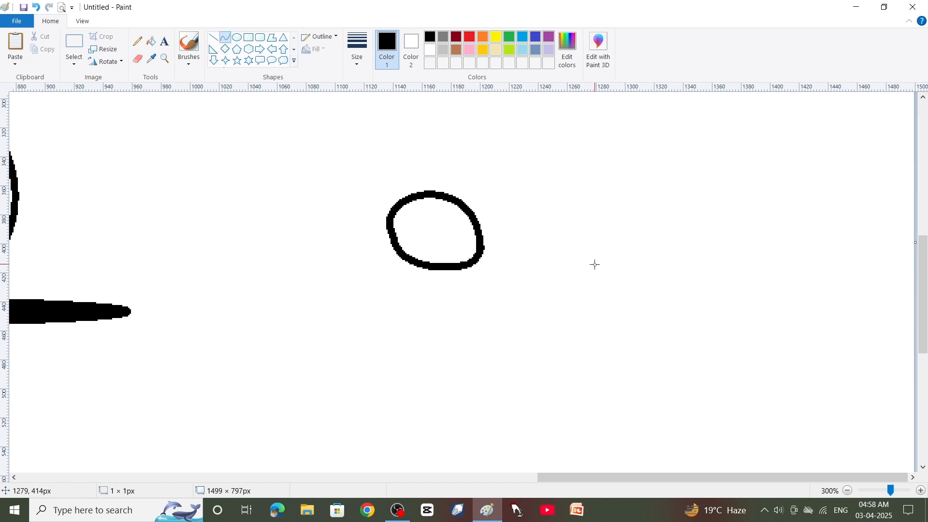
click(848, 490)
click(848, 491)
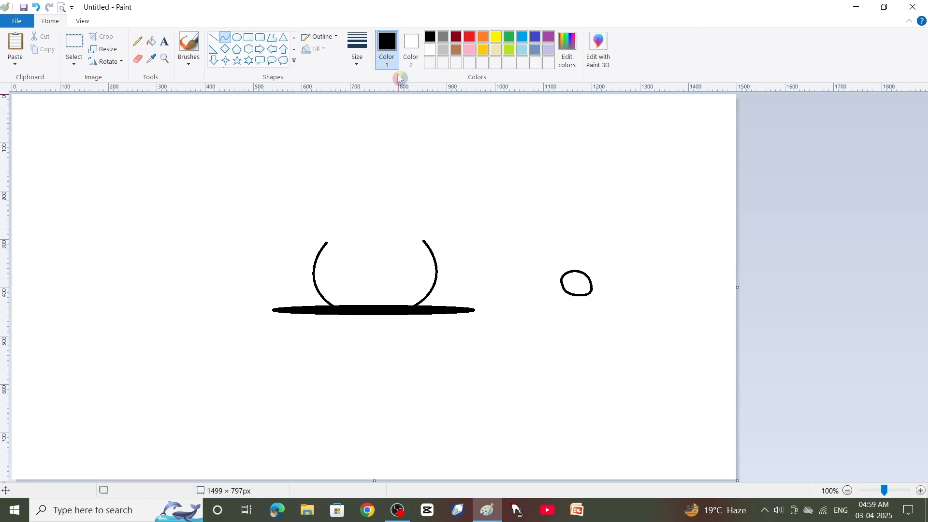
Move the foot outline to the body's lower-left corner and place a duplicate near its lower-right corner.
click(74, 45)
drag(551, 261, 354, 303)
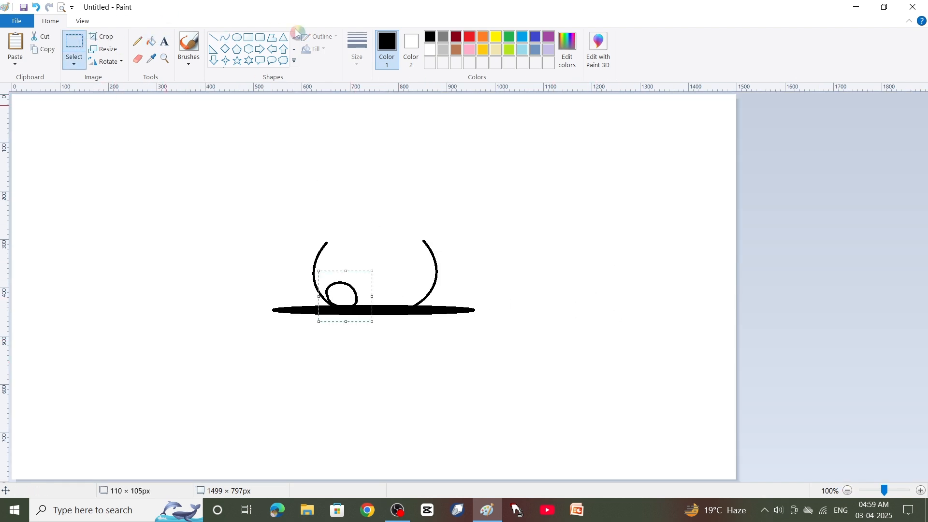
click(43, 53)
key(ctrl+v)
drag(33, 115, 404, 290)
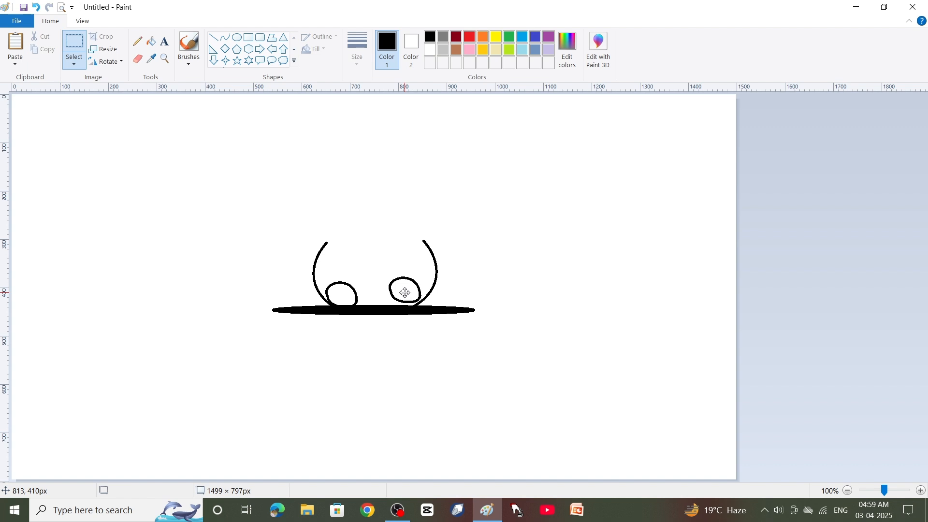
Flip the duplicated foot horizontally and rest it on the black ellipse, level with the other foot.
click(106, 61)
click(133, 118)
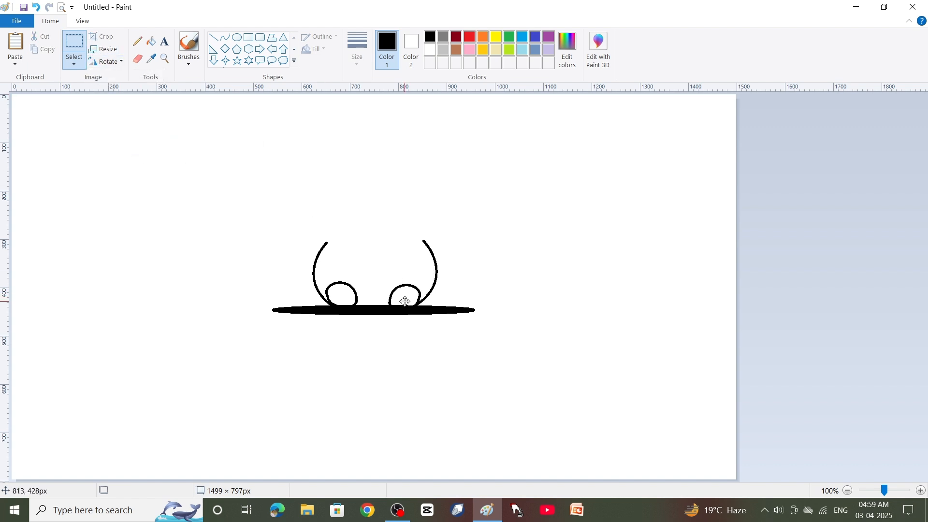
drag(405, 301, 402, 294)
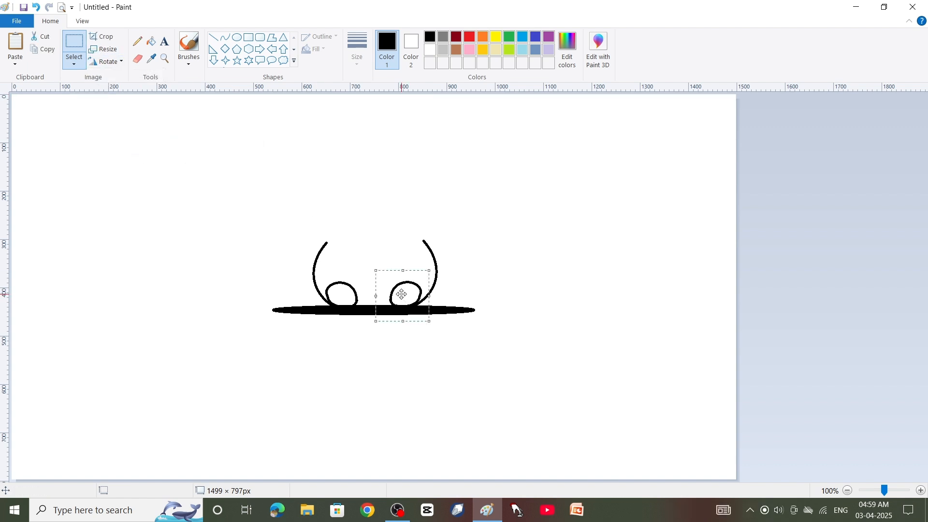
click(600, 249)
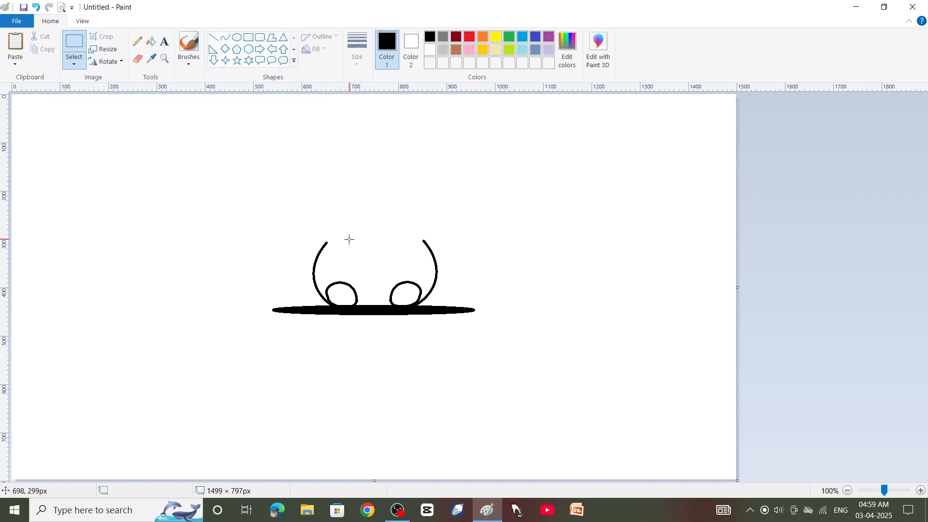
Draw a curve in the second-thinnest line width between the body's two upper ends, sagging slightly in the middle.
click(225, 37)
click(358, 48)
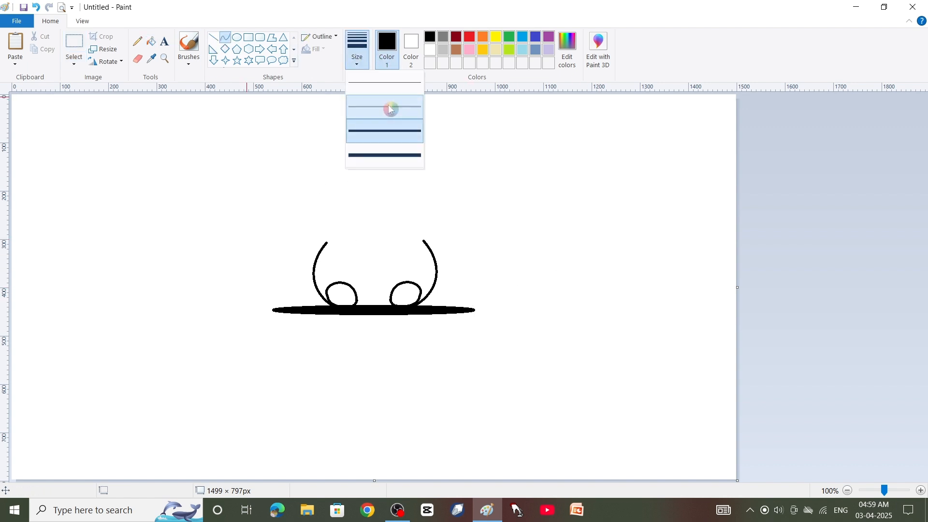
click(387, 108)
mouse_move(327, 241)
mouse_down()
mouse_move(377, 249)
mouse_move(424, 240)
mouse_up()
mouse_move(357, 244)
mouse_down()
mouse_move(345, 247)
mouse_move(419, 251)
mouse_move(380, 252)
mouse_up()
click(544, 248)
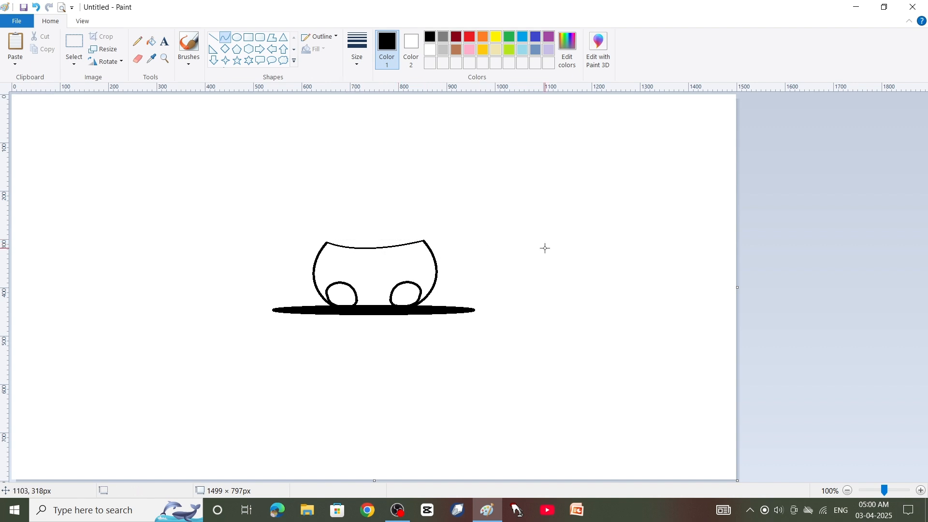
With the third line width, draw a curve rising about 172 px from the body's upper-left end, bulging left.
click(357, 49)
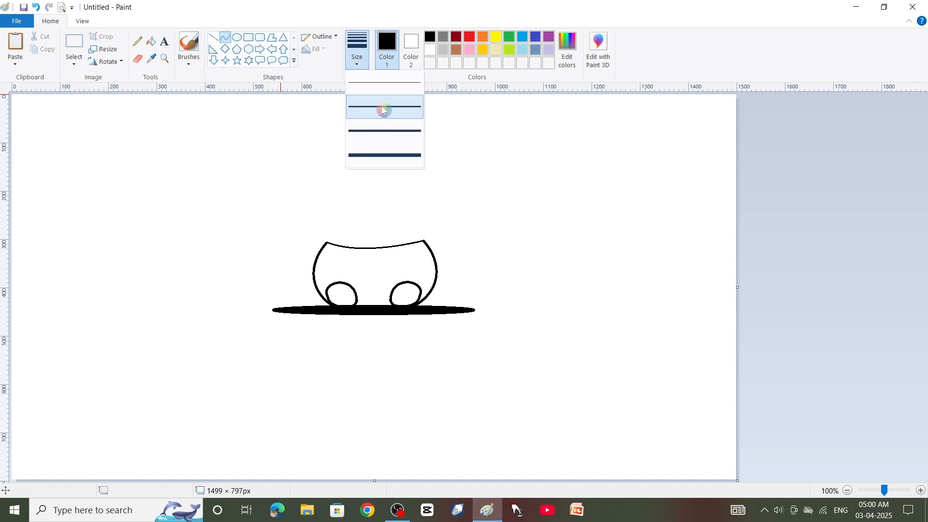
click(372, 131)
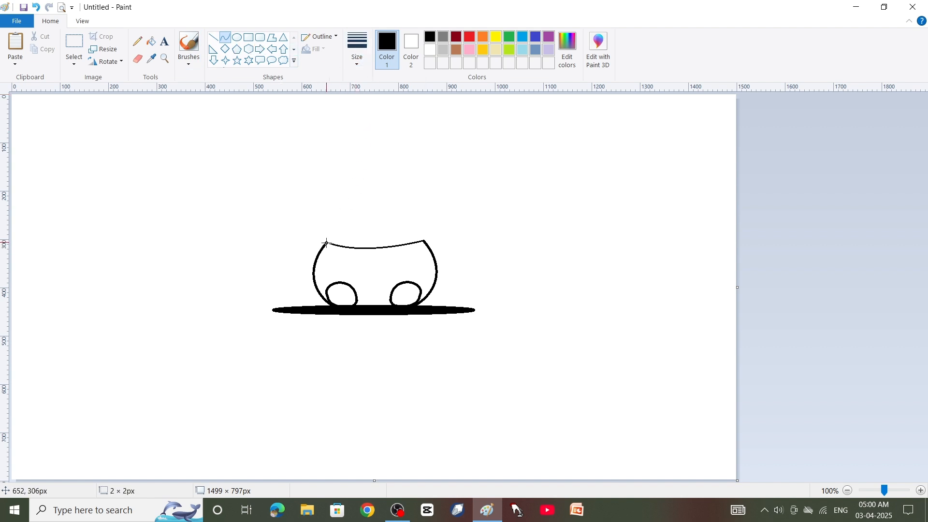
drag(326, 243, 323, 160)
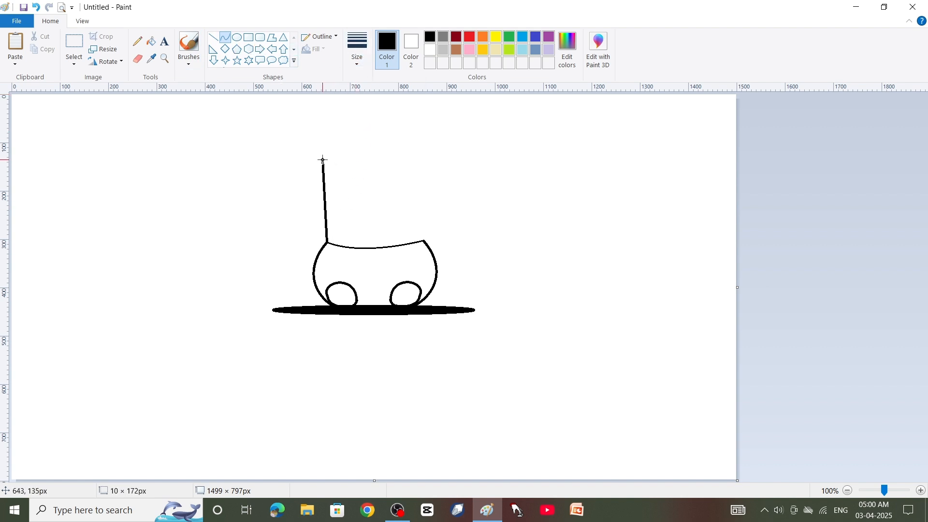
drag(313, 258, 301, 196)
Duplicate the tall curve above the body, flip the copy horizontally, and join it to the body's upper-right end.
click(74, 49)
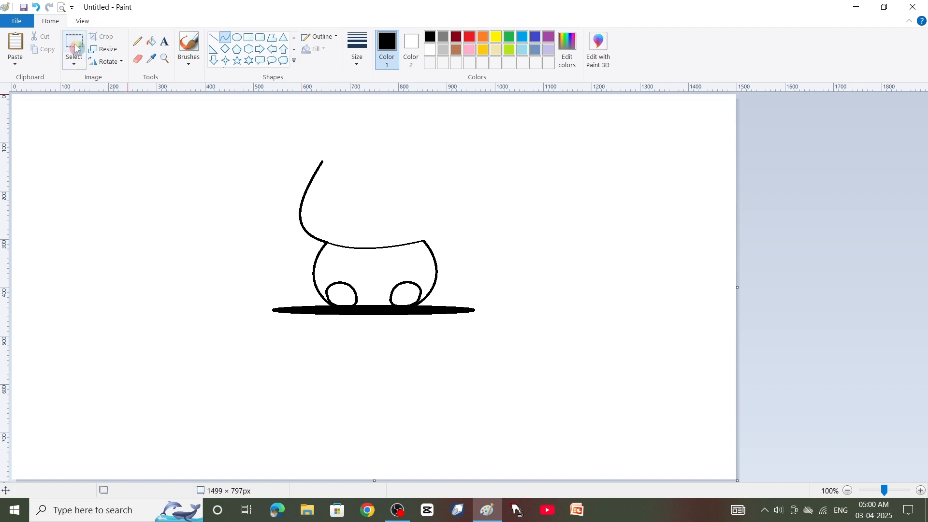
drag(281, 155, 344, 244)
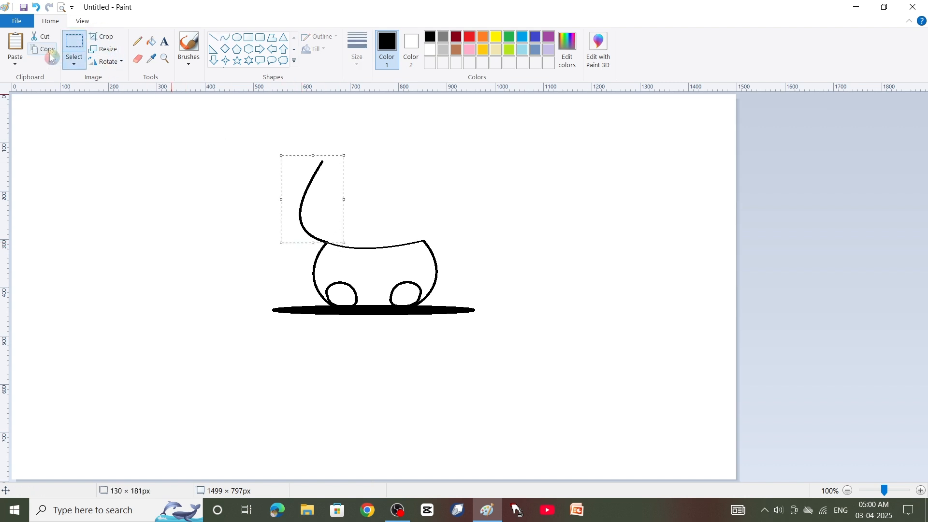
click(42, 49)
click(15, 45)
drag(52, 151, 453, 213)
click(106, 61)
click(129, 129)
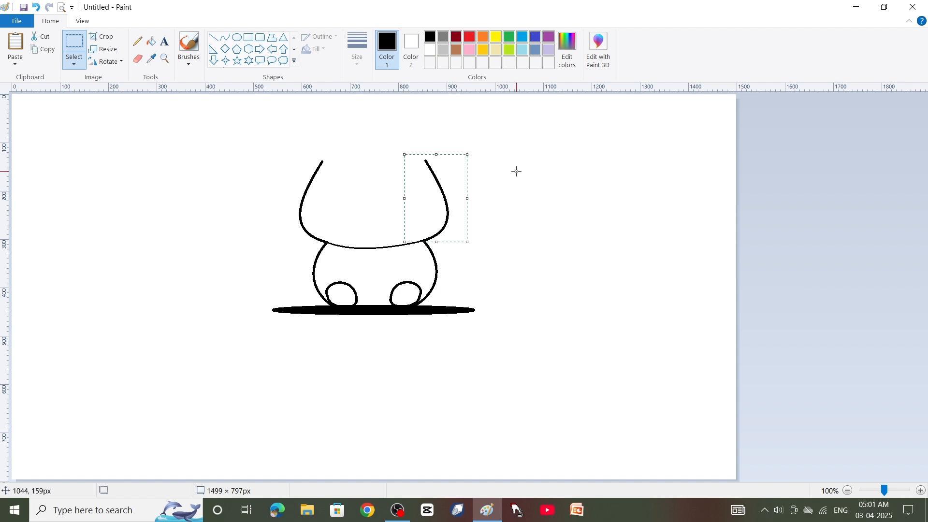
Move the whole drawing straight down so the ground ellipse sits in the lower part of the canvas.
mouse_move(255, 134)
mouse_down()
mouse_move(507, 335)
mouse_move(500, 338)
mouse_up()
mouse_move(446, 232)
mouse_down()
mouse_move(459, 333)
mouse_move(437, 327)
mouse_up()
click(662, 285)
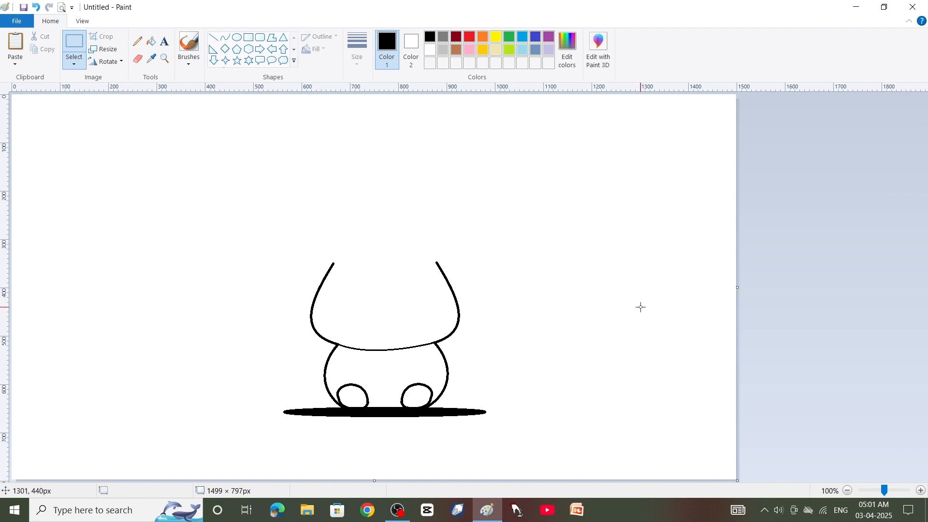
Draw a tall, outward-leaning left ear above the head's upper-left end, using an outer curve and a rounded inner curve about 152 × 135 px.
click(225, 37)
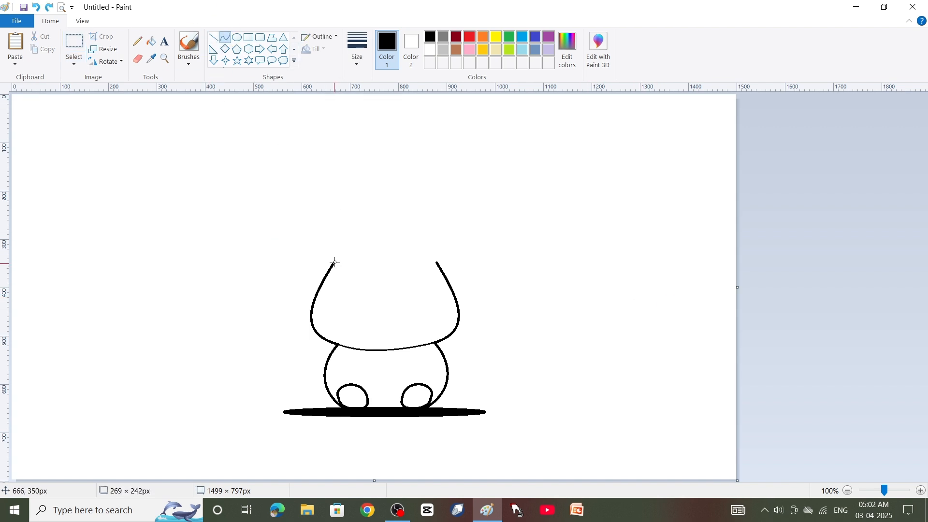
drag(334, 265, 290, 177)
drag(318, 232, 283, 214)
click(407, 183)
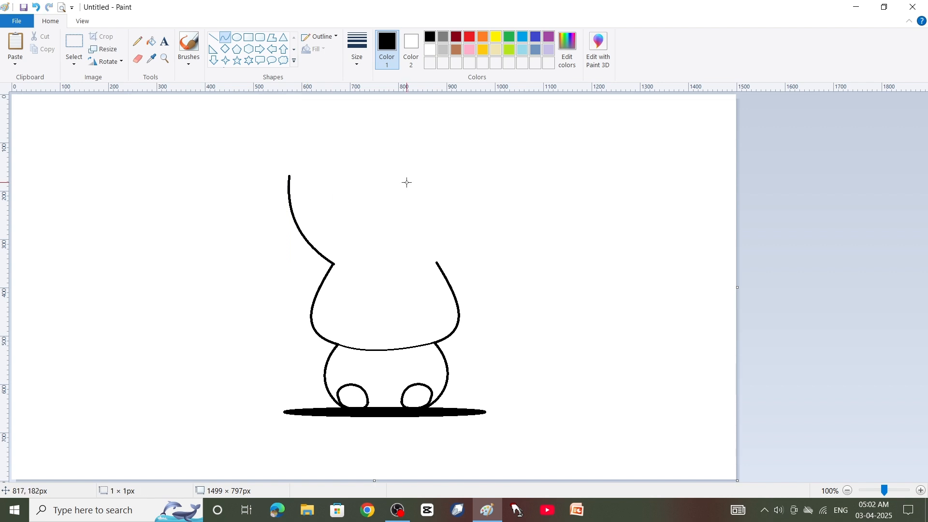
drag(289, 177, 363, 240)
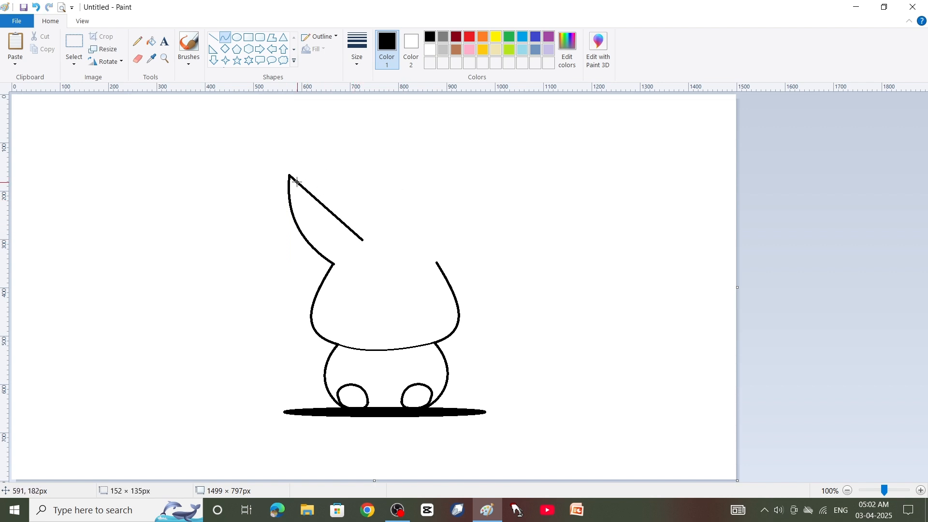
drag(297, 183, 348, 162)
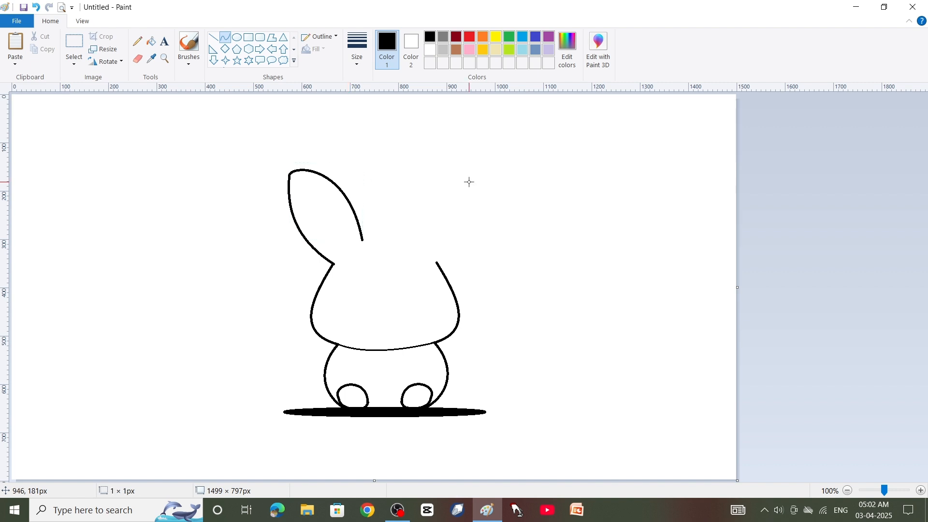
Duplicate the left ear, flip the copy horizontally, and join it to the head's upper-right end.
click(74, 46)
drag(269, 153, 379, 265)
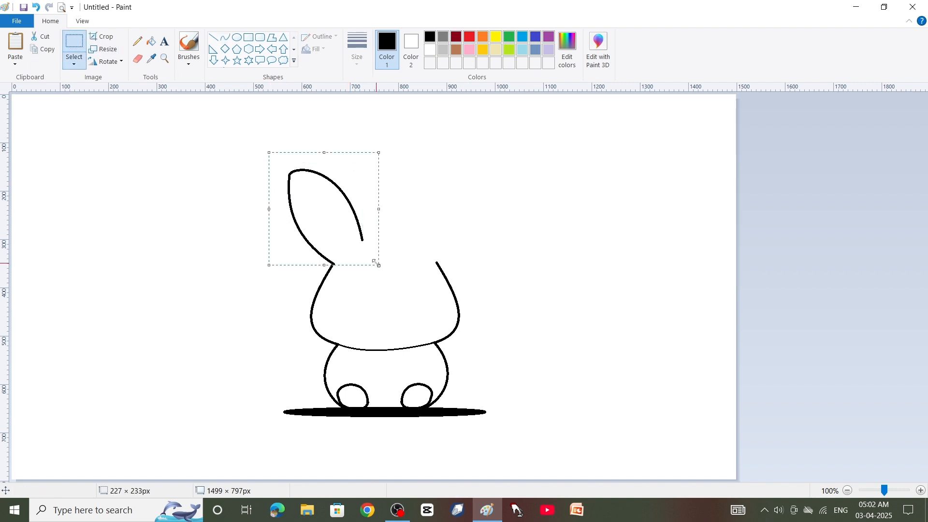
click(47, 51)
click(16, 45)
drag(94, 169, 461, 225)
click(116, 64)
click(116, 131)
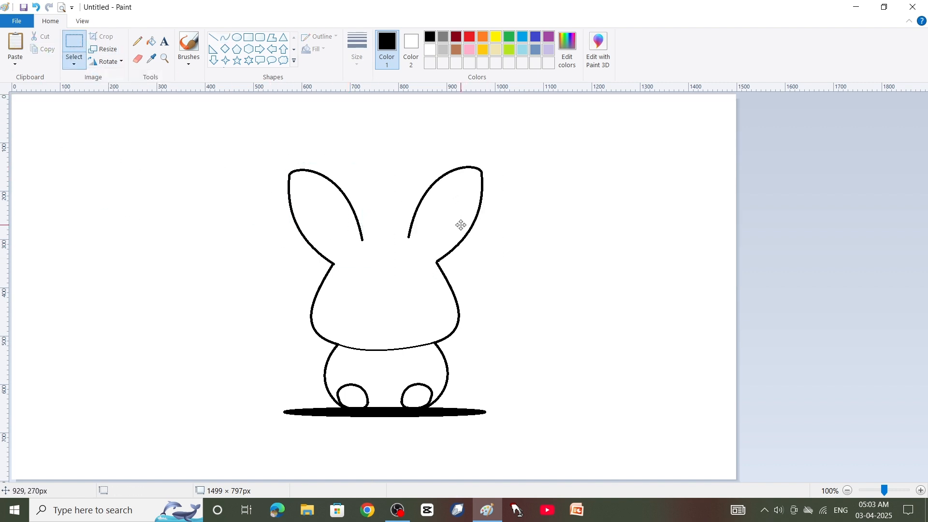
click(535, 238)
Close the top of the head with a short, upward-arching curve between the inner ends of the two ears.
click(225, 37)
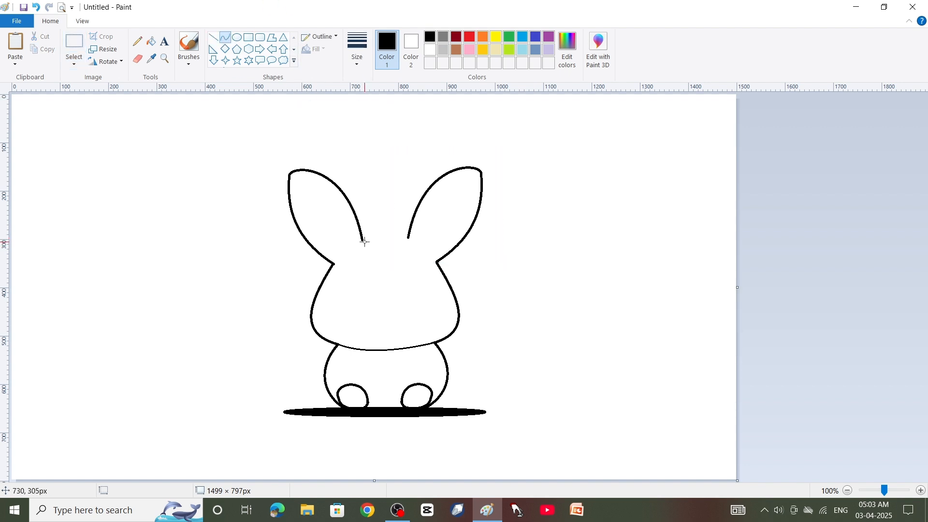
drag(365, 241, 391, 231)
With the second-thinnest line width, draw two inner contour curves in the right ear, about 89 × 136 px and 36 × 47 px.
click(357, 48)
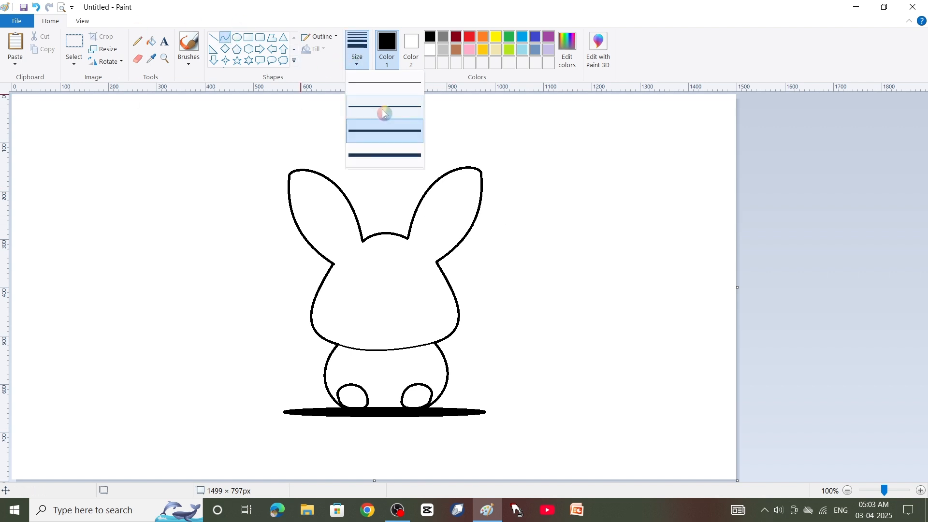
click(382, 108)
drag(463, 177, 420, 242)
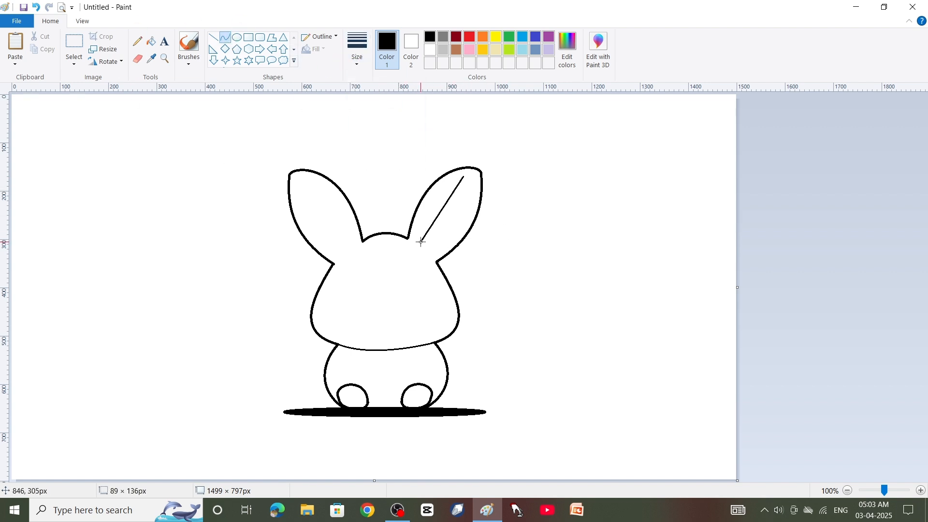
drag(448, 199, 424, 249)
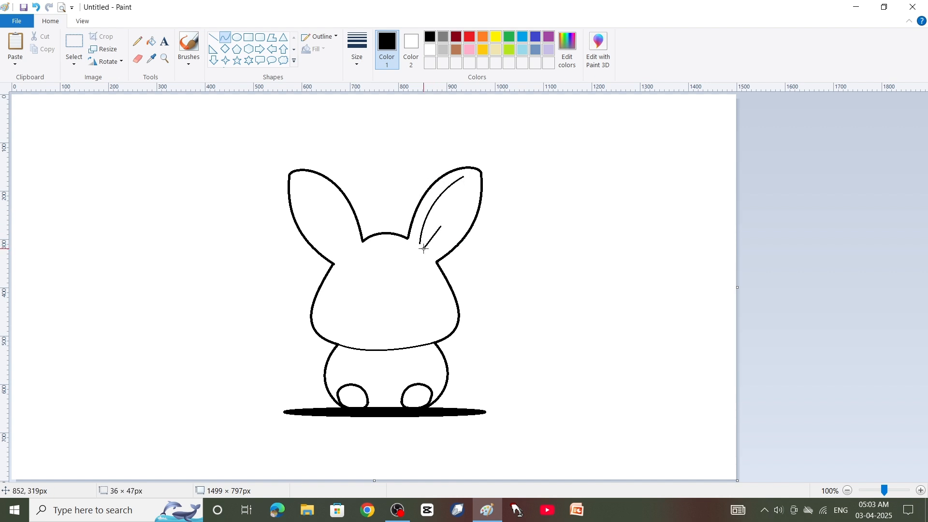
click(435, 244)
Draw two matching inner contour curves in the left ear, about 119 × 139 px and 44 × 40 px.
drag(297, 180, 354, 247)
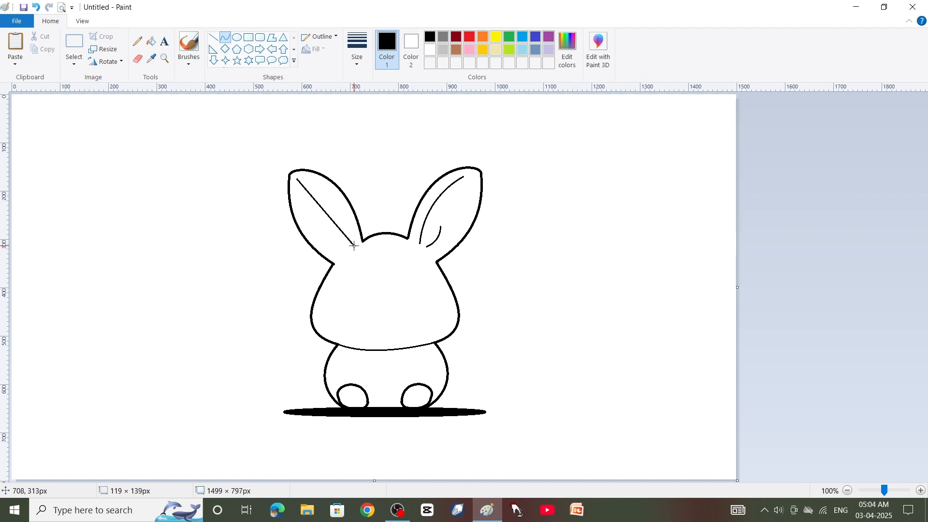
drag(314, 193, 325, 190)
mouse_move(336, 212)
mouse_down()
mouse_move(344, 212)
mouse_move(346, 250)
mouse_up()
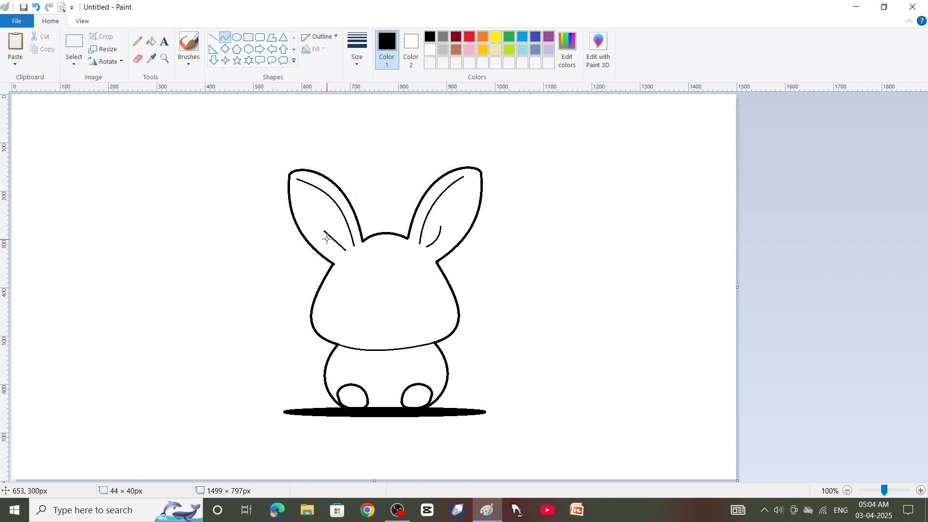
click(337, 247)
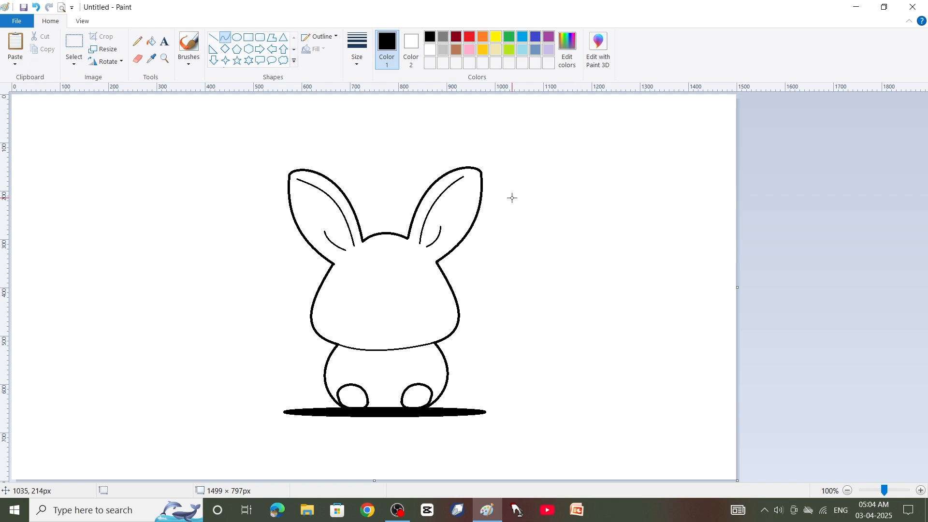
Draw an upright oval eye about 24 × 31 px on the left half of the face and fill it black.
click(165, 58)
click(428, 240)
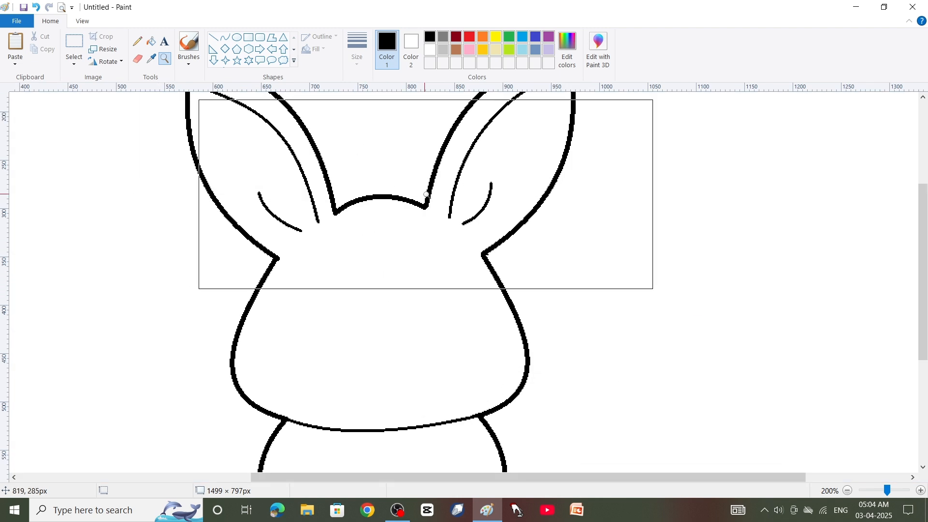
click(237, 38)
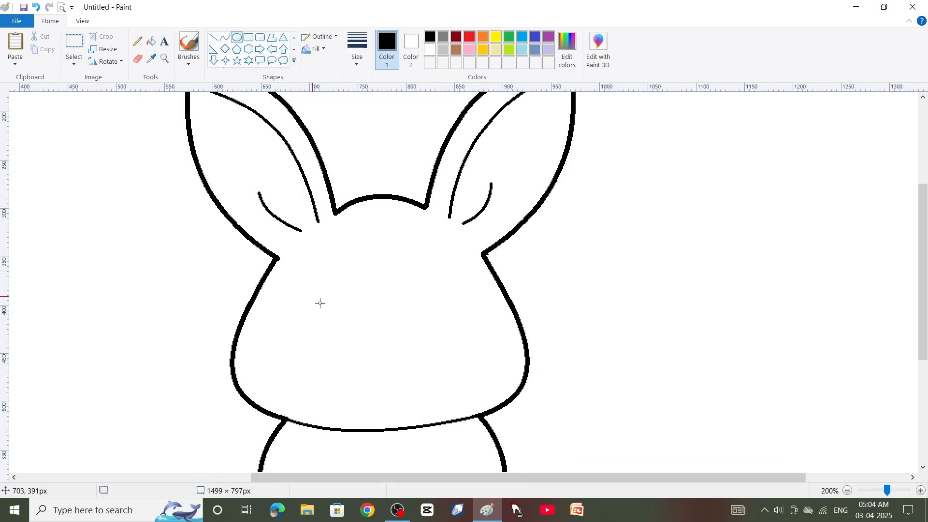
drag(316, 321, 339, 350)
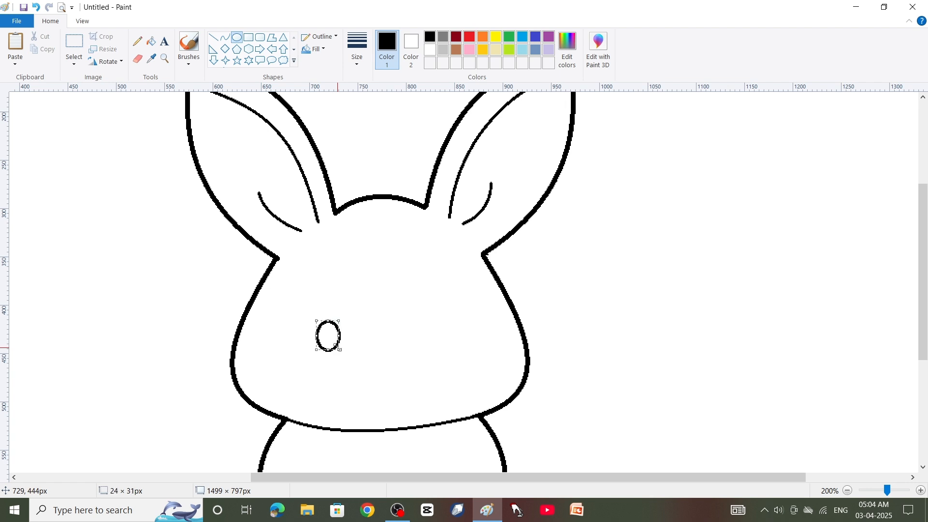
click(152, 42)
click(335, 334)
Add a solid white oval highlight about 6 × 7 px in the upper-right part of the black eye.
click(74, 44)
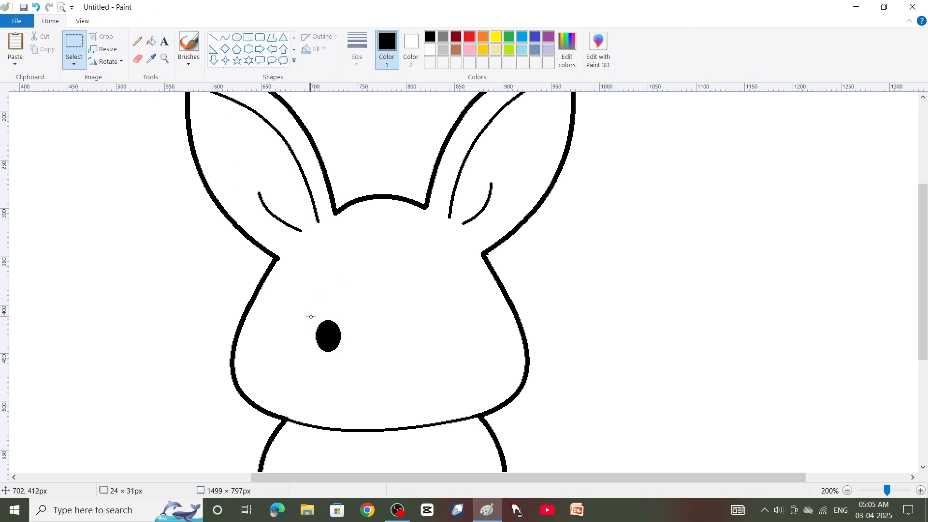
drag(311, 314, 349, 362)
click(237, 37)
click(430, 50)
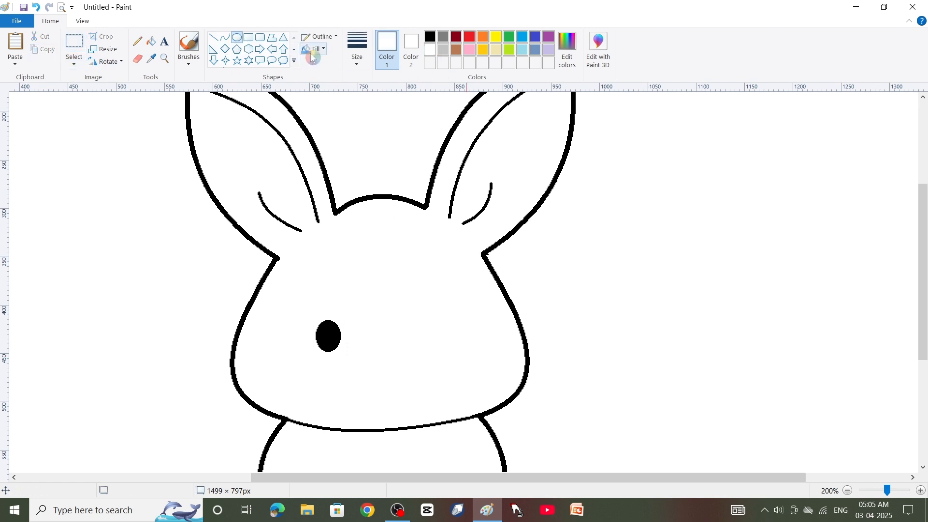
drag(331, 329, 336, 331)
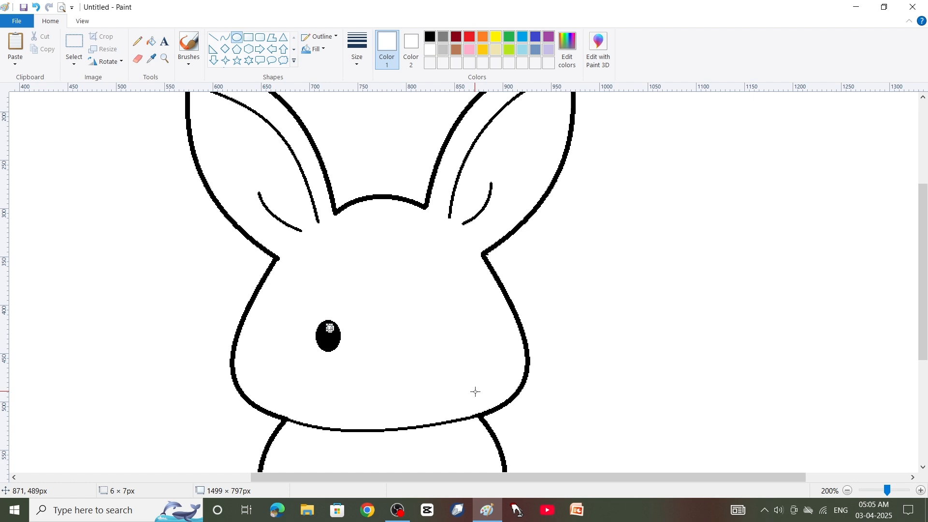
Duplicate the highlighted eye and place the copy on the right half of the face, roughly level with the first.
click(74, 48)
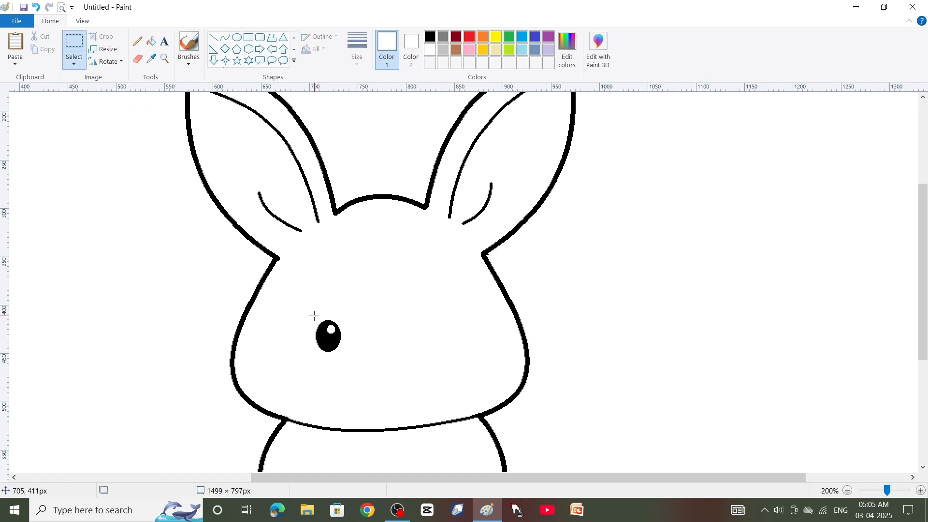
drag(314, 315, 345, 355)
click(45, 49)
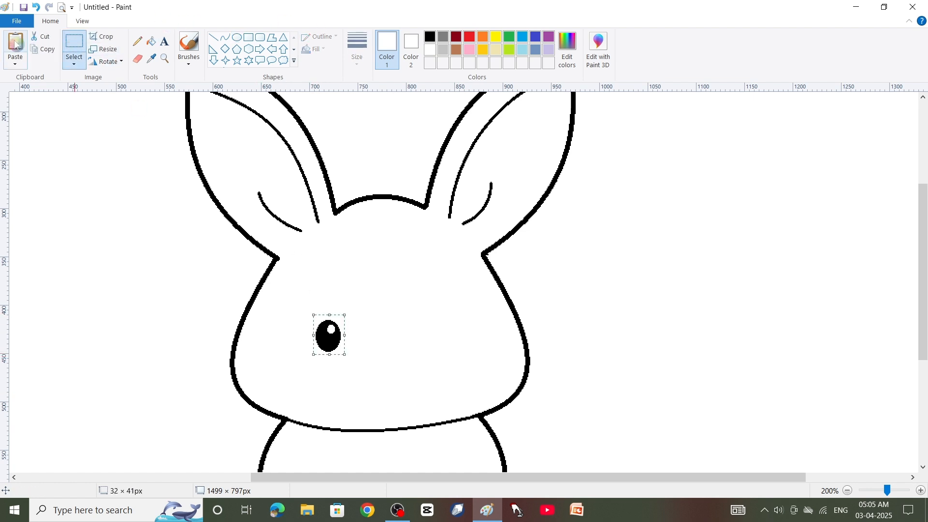
click(15, 45)
drag(26, 107, 449, 324)
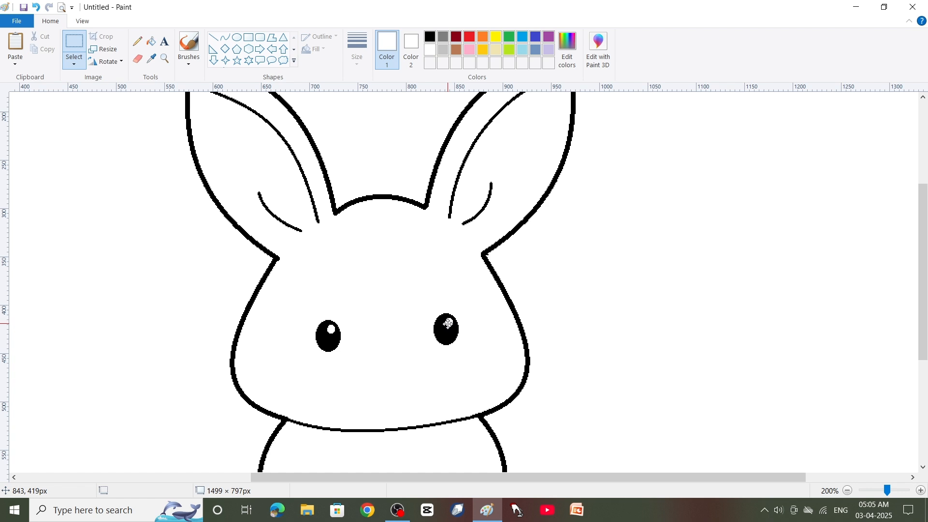
click(637, 311)
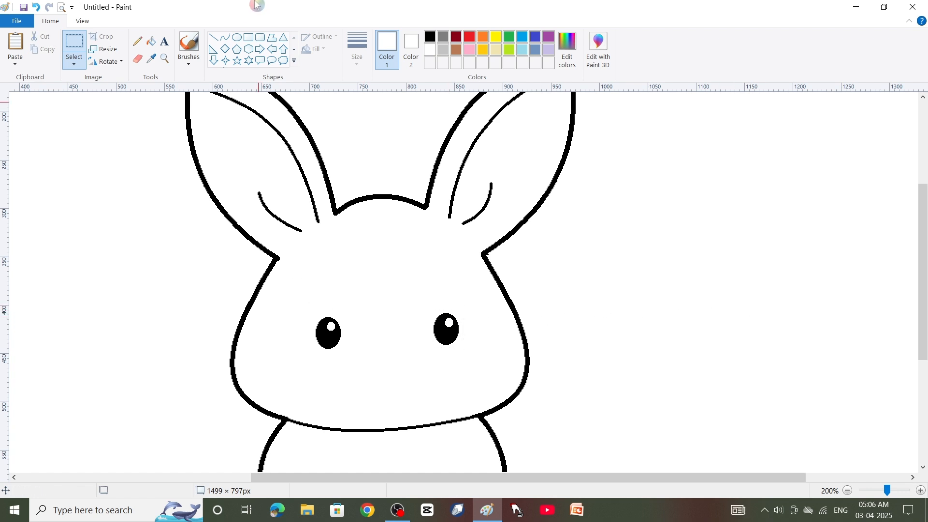
In black with the second-thinnest line width, draw a small rounded nose outline from curves between and slightly below the eyes.
click(224, 38)
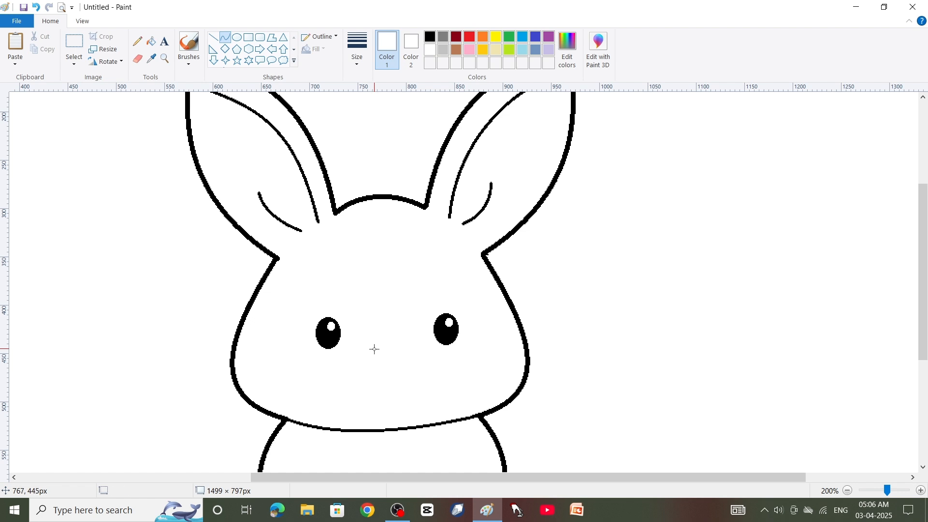
drag(375, 349, 388, 348)
click(430, 36)
click(36, 7)
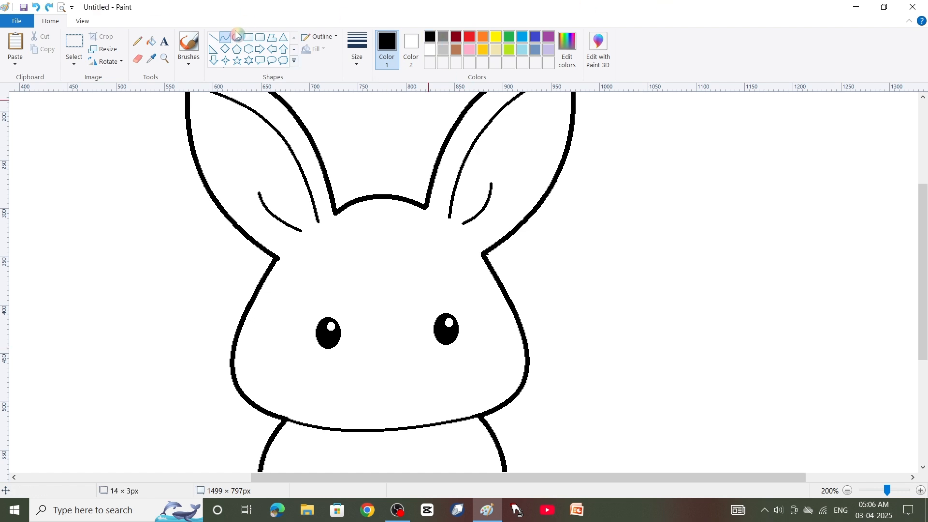
click(357, 51)
click(380, 109)
mouse_move(374, 349)
mouse_down()
mouse_move(396, 352)
mouse_move(387, 343)
mouse_move(388, 364)
mouse_up()
click(374, 348)
click(392, 360)
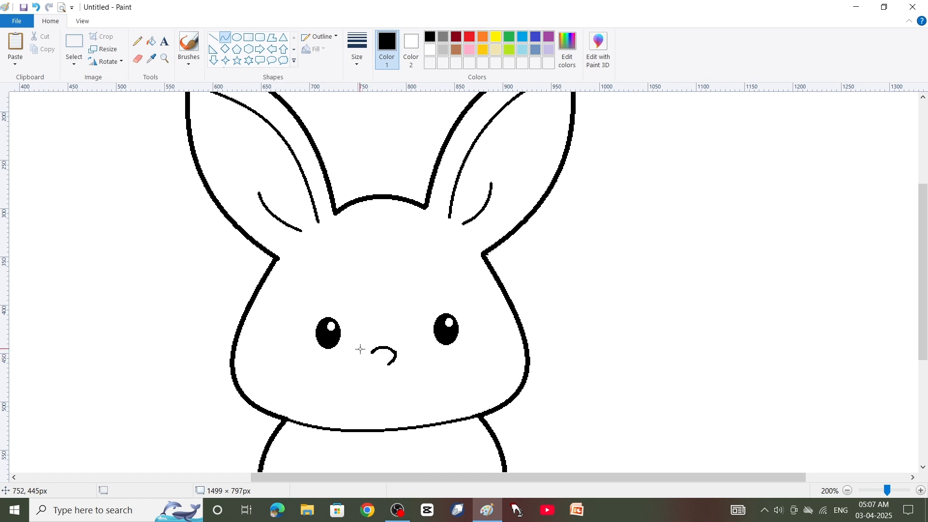
mouse_move(373, 352)
mouse_down()
mouse_move(366, 361)
mouse_move(374, 362)
mouse_up()
Draw a small hooked curve below the nose as the mouth's right half and shift it slightly down.
mouse_move(382, 365)
mouse_down()
mouse_move(395, 387)
mouse_move(400, 379)
mouse_move(384, 392)
mouse_move(398, 389)
mouse_move(407, 408)
mouse_up()
key(Down)
key(Down)
key(Down)
key(Down)
key(Down)
key(Down)
key(Down)
key(Down)
key(Down)
key(Down)
Duplicate the mouth half, flip the copy horizontally, and place it against the left side of the original.
click(75, 43)
click(46, 50)
click(17, 44)
drag(31, 113, 377, 389)
click(106, 62)
click(116, 127)
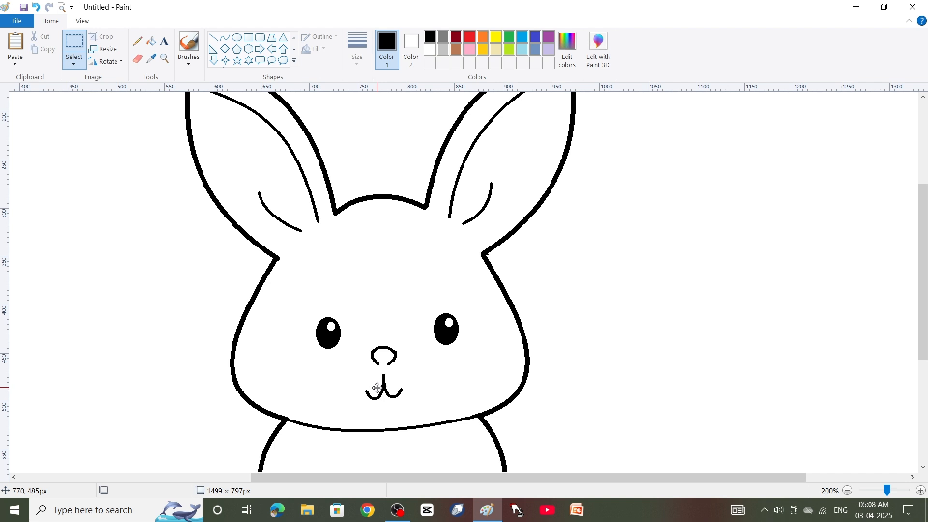
Nudge the mirrored mouth half into line with the other, and move the complete mouth up to just below the nose.
key(Up)
key(Up)
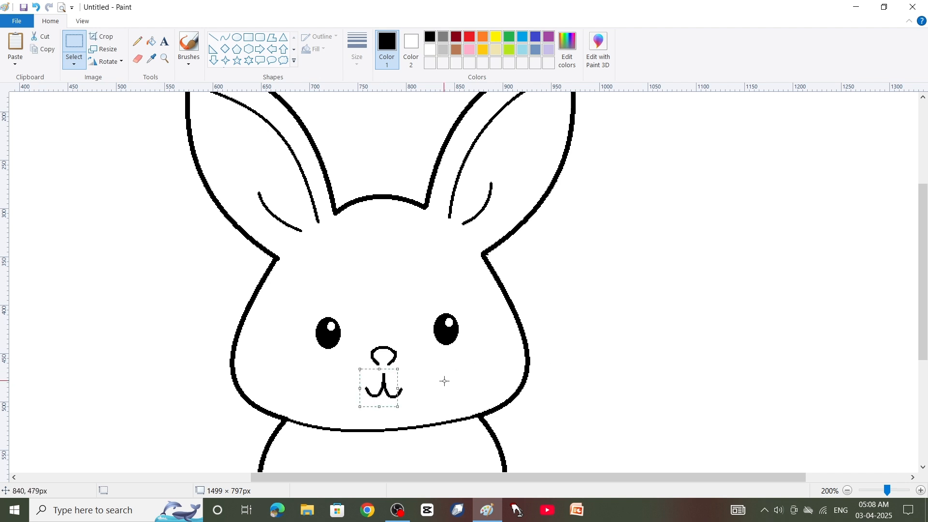
key(Left)
key(Left)
key(Right)
drag(352, 372, 394, 389)
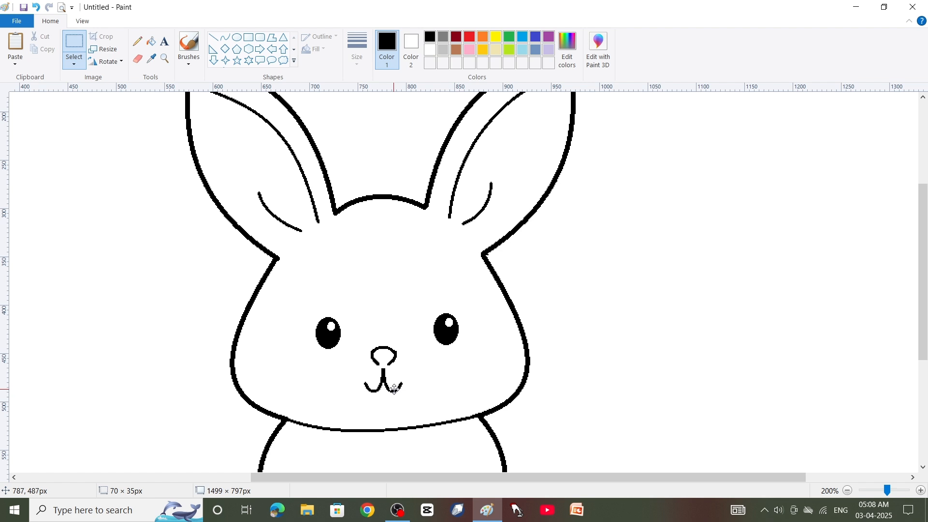
click(669, 354)
Draw three slightly curved whiskers fanning outward and down from the left cheek, past the head outline.
click(849, 491)
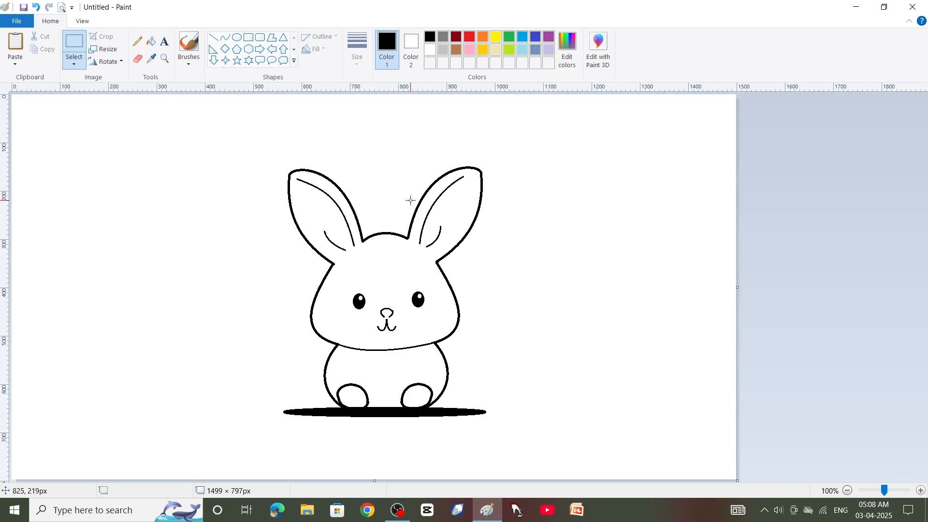
click(224, 37)
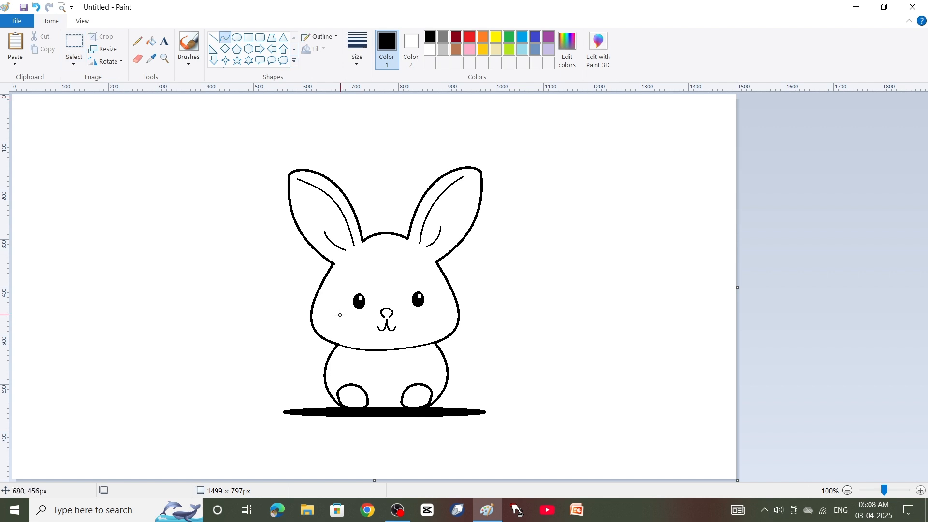
mouse_move(343, 313)
mouse_down()
mouse_move(295, 324)
mouse_move(342, 323)
mouse_move(289, 325)
mouse_move(328, 313)
mouse_move(302, 319)
mouse_move(323, 326)
mouse_move(289, 339)
mouse_move(328, 319)
mouse_move(304, 328)
mouse_move(297, 355)
mouse_up()
key(ctrl+z)
drag(335, 328, 334, 325)
drag(315, 340, 313, 337)
click(572, 295)
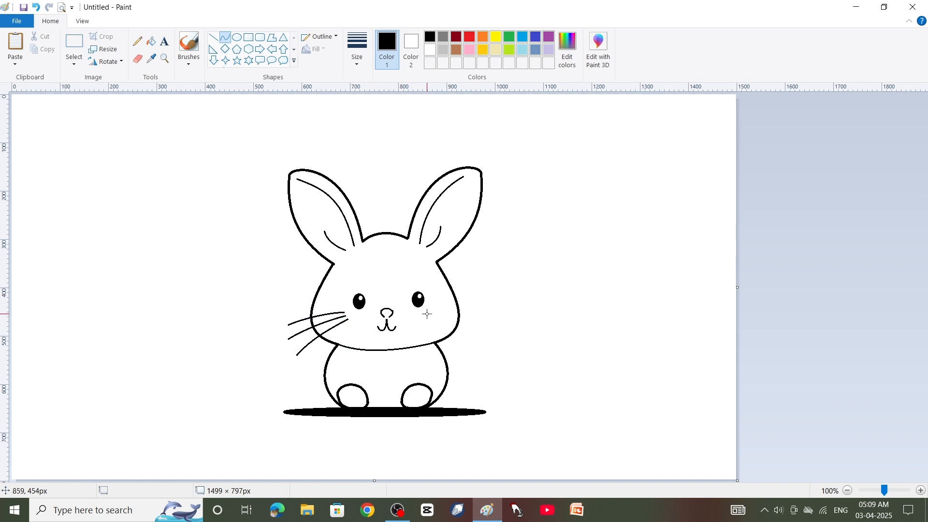
Draw three slightly curved whiskers fanning outward from the right cheek, past the head outline.
mouse_move(430, 311)
mouse_down()
mouse_move(501, 317)
mouse_move(445, 308)
mouse_up()
mouse_move(478, 312)
mouse_down()
mouse_move(435, 316)
mouse_move(498, 327)
mouse_up()
drag(446, 318, 448, 315)
mouse_move(473, 321)
mouse_down()
mouse_move(485, 345)
mouse_move(488, 337)
mouse_move(444, 321)
mouse_up()
drag(468, 329, 466, 327)
click(586, 295)
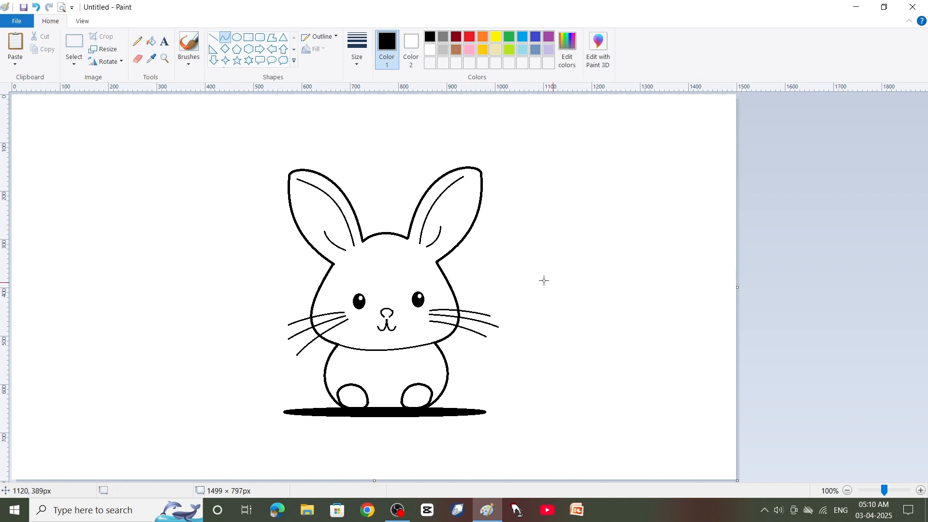
Taper the ends of the three left whiskers to fine points with a small eraser.
click(165, 59)
click(389, 338)
click(416, 238)
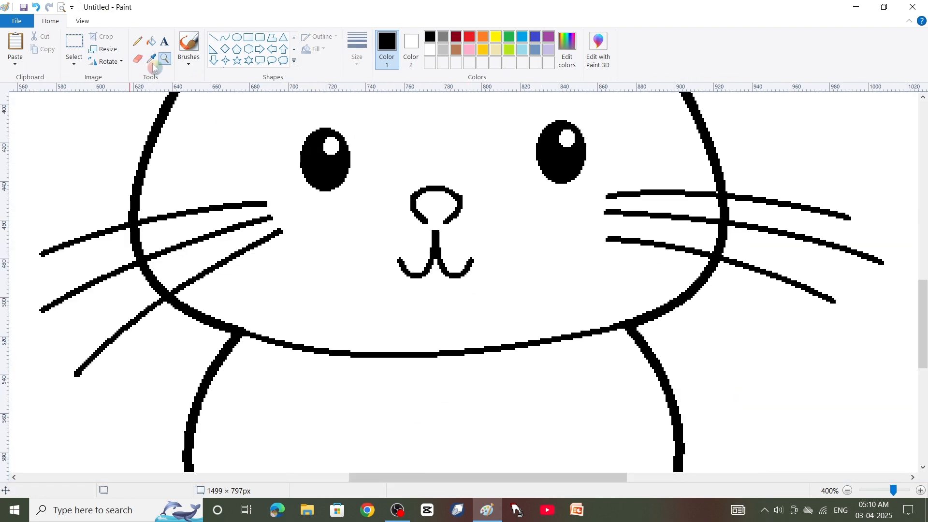
click(137, 58)
click(357, 48)
click(384, 94)
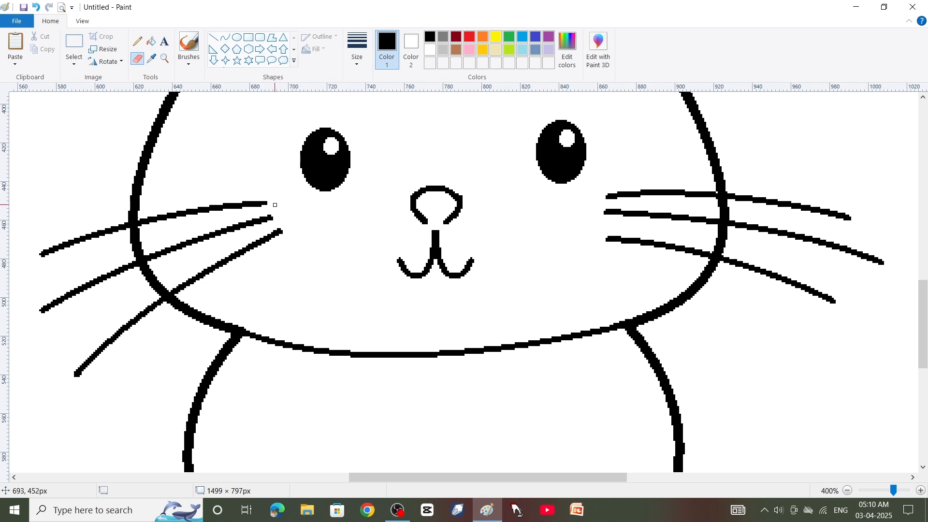
mouse_move(275, 204)
mouse_down()
mouse_move(236, 210)
mouse_move(274, 218)
mouse_move(250, 231)
mouse_up()
drag(103, 358, 91, 370)
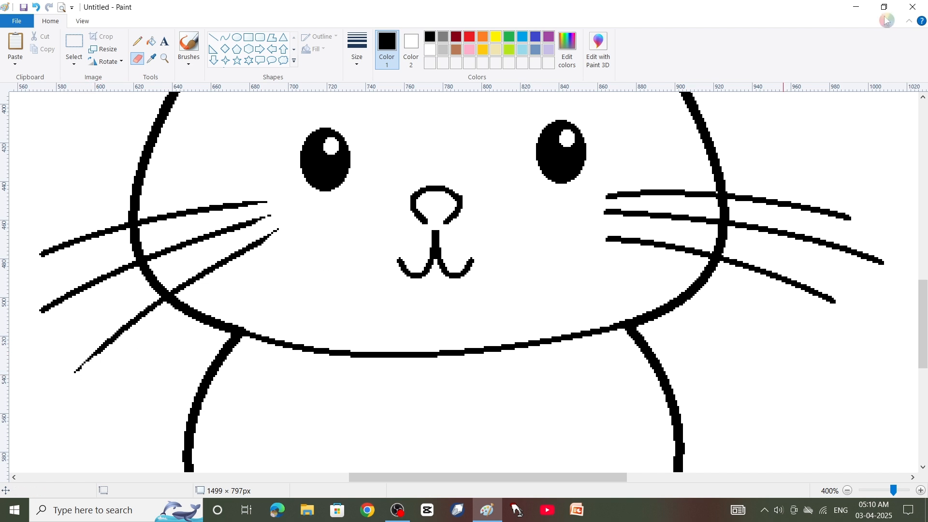
key(ctrl+z)
key(ctrl+z)
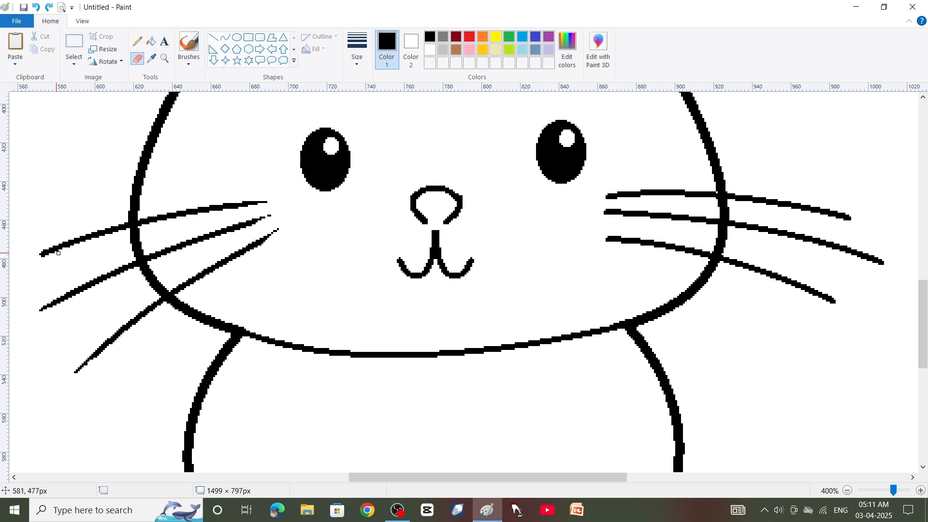
click(48, 253)
Taper both ends of the three right whiskers to fine points with the eraser.
drag(618, 242, 604, 236)
drag(633, 201, 602, 197)
drag(830, 216, 852, 223)
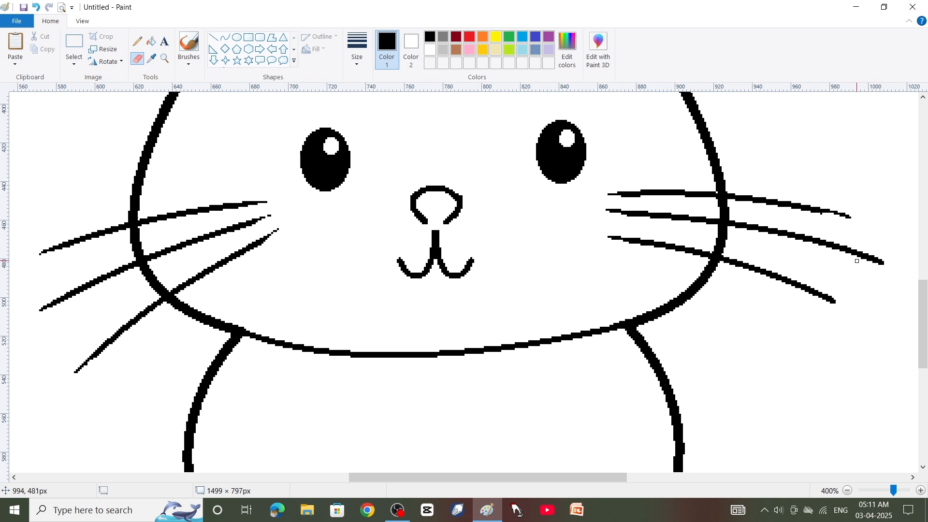
drag(857, 261, 888, 267)
key(ctrl+z)
Erase slightly into the ground ellipse inside both feet to round off their bottom edges.
scroll(830, 330, down, 5)
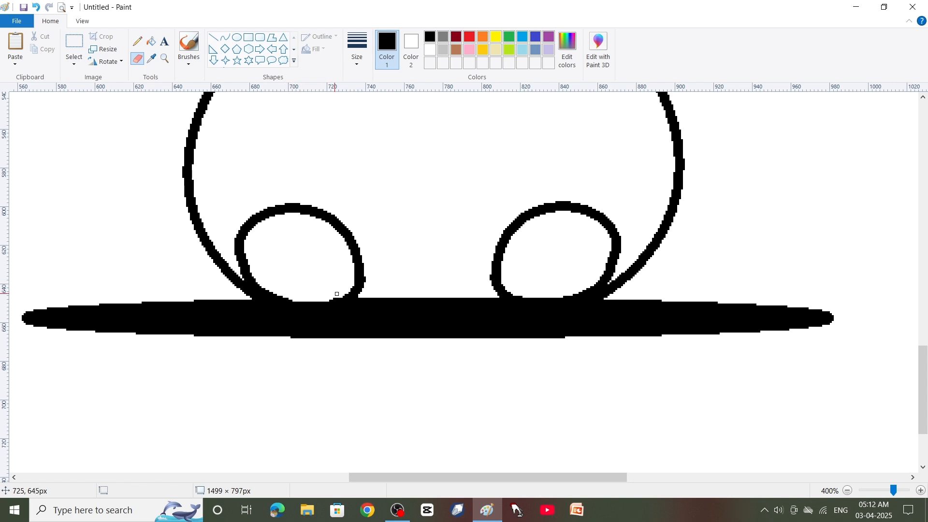
drag(337, 293, 298, 300)
mouse_move(536, 301)
mouse_down()
mouse_move(521, 297)
mouse_move(557, 298)
mouse_up()
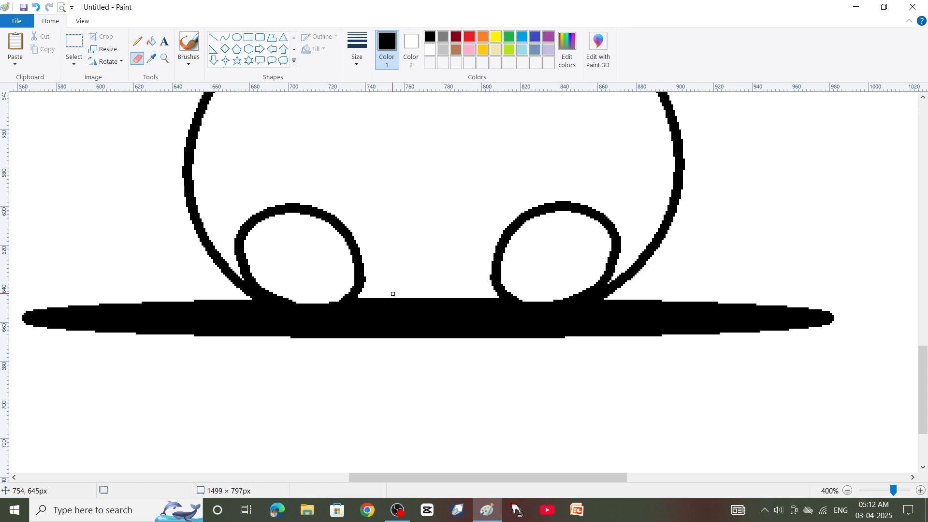
Draw a white curve about 75 px wide between the feet, dipping into the ground ellipse, and fill the area above it white.
click(225, 37)
mouse_move(357, 295)
mouse_down()
mouse_move(413, 303)
mouse_move(500, 295)
mouse_up()
click(430, 49)
drag(381, 300, 464, 311)
click(154, 43)
click(419, 301)
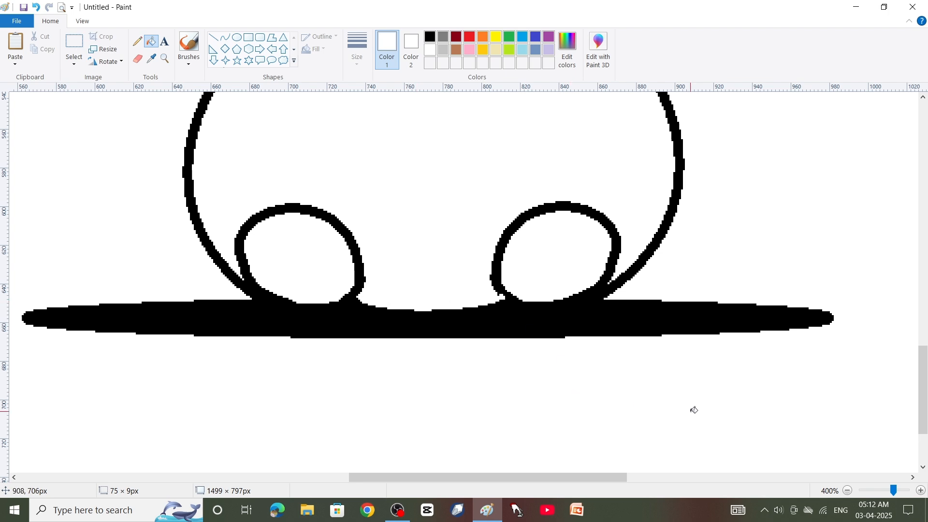
Draw the outer line of the right arm in black, curving down above the foot, and start the small scalloped fingers.
ctrl+scroll(441, 408, down, 2)
scroll(81, 300, up, 3)
scroll(72, 299, down, 2)
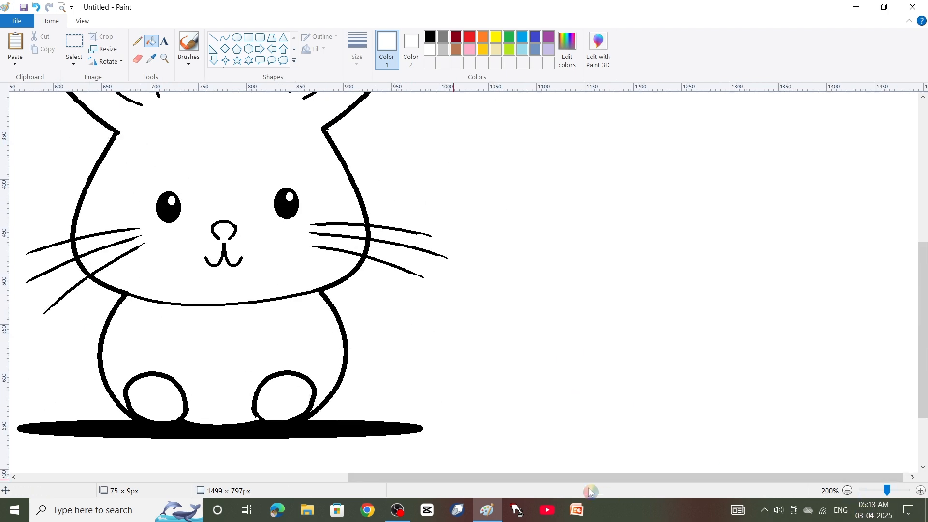
drag(590, 477, 421, 478)
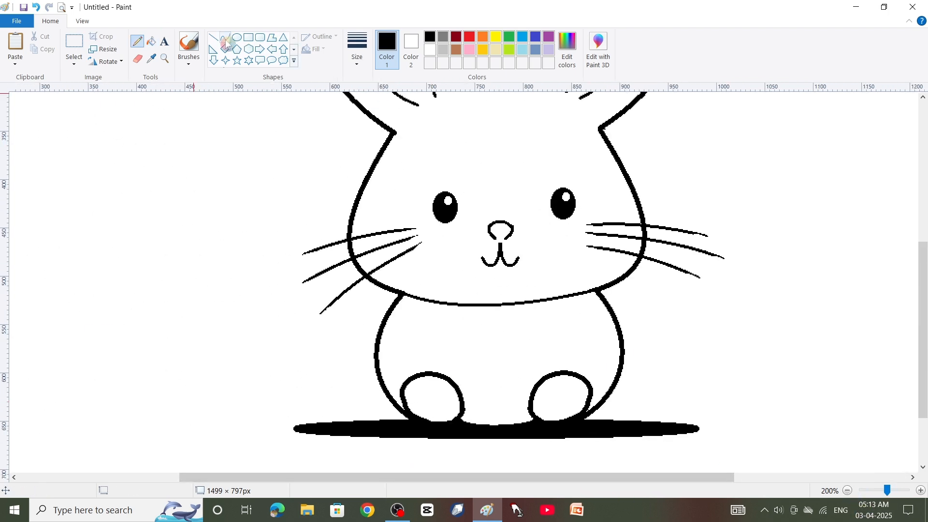
click(225, 39)
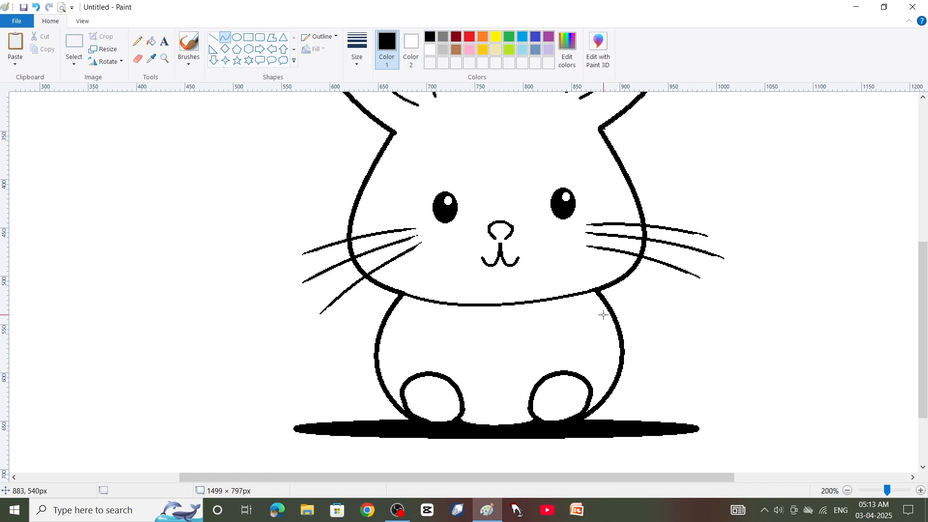
mouse_move(591, 320)
mouse_down()
mouse_move(565, 363)
mouse_move(577, 349)
mouse_move(577, 360)
mouse_move(567, 360)
mouse_up()
click(577, 360)
click(594, 371)
click(591, 356)
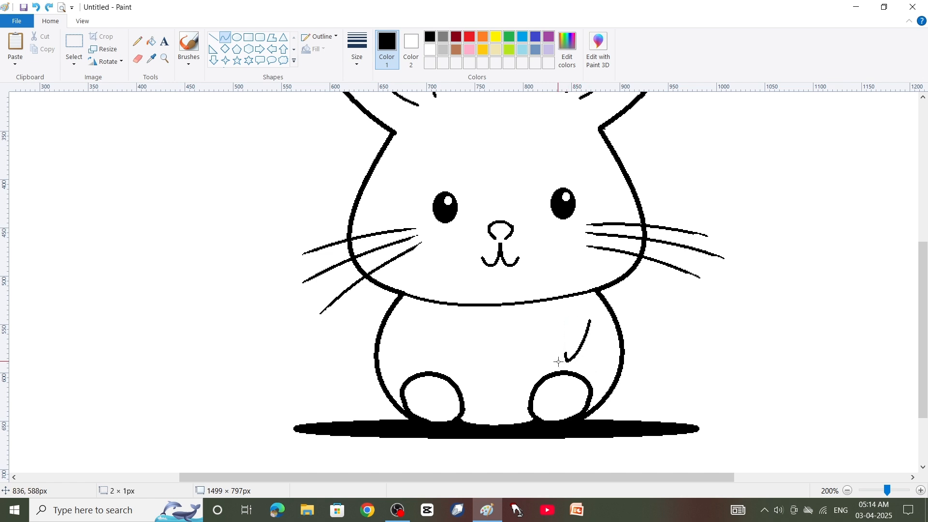
Complete the right arm's scalloped fingers and draw its inner line curving up toward the chest.
mouse_move(566, 353)
mouse_down()
mouse_move(551, 354)
mouse_move(553, 365)
mouse_move(543, 356)
mouse_move(566, 320)
mouse_up()
click(620, 366)
click(225, 37)
drag(549, 346, 554, 332)
click(711, 312)
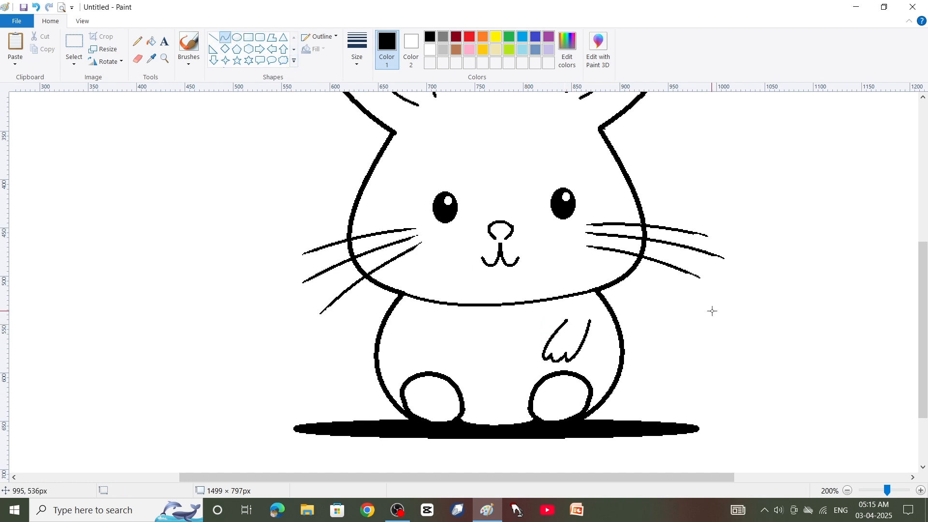
Duplicate the right arm, flip the copy horizontally, and place it above the left foot.
click(74, 42)
drag(539, 310, 601, 364)
key(ctrl+c)
key(ctrl+v)
drag(38, 121, 437, 354)
click(105, 61)
click(118, 129)
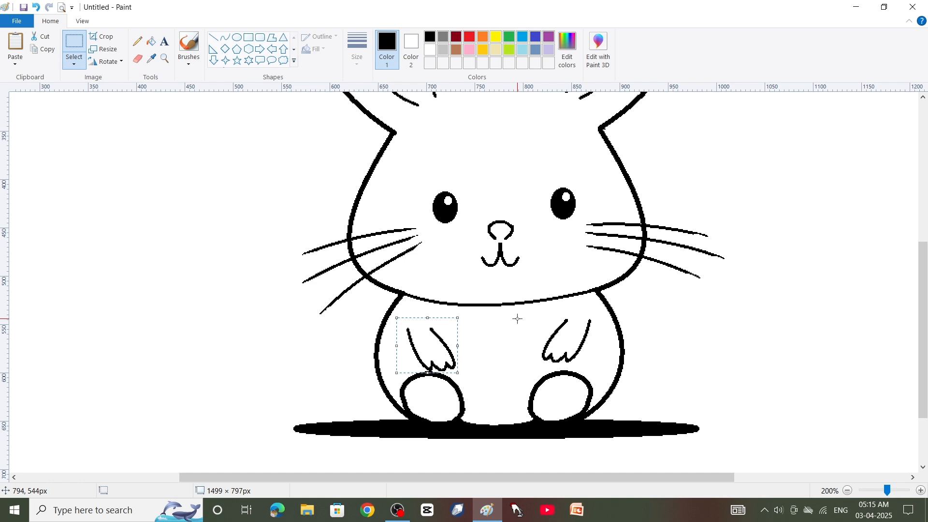
Move the right arm down and slightly inward so it rests on the right foot, level with the left arm.
drag(527, 315, 586, 353)
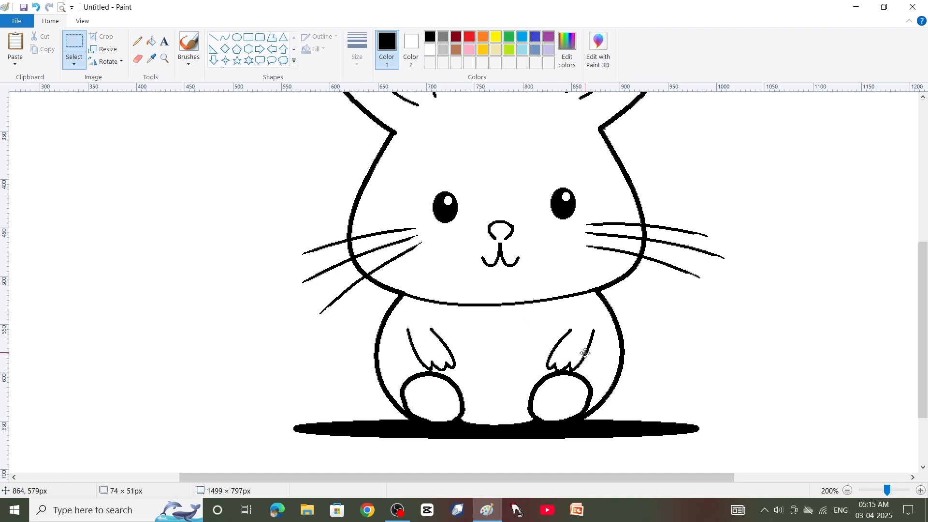
click(692, 312)
key(ctrl+z)
mouse_move(533, 314)
mouse_down()
mouse_move(601, 364)
mouse_move(577, 351)
mouse_up()
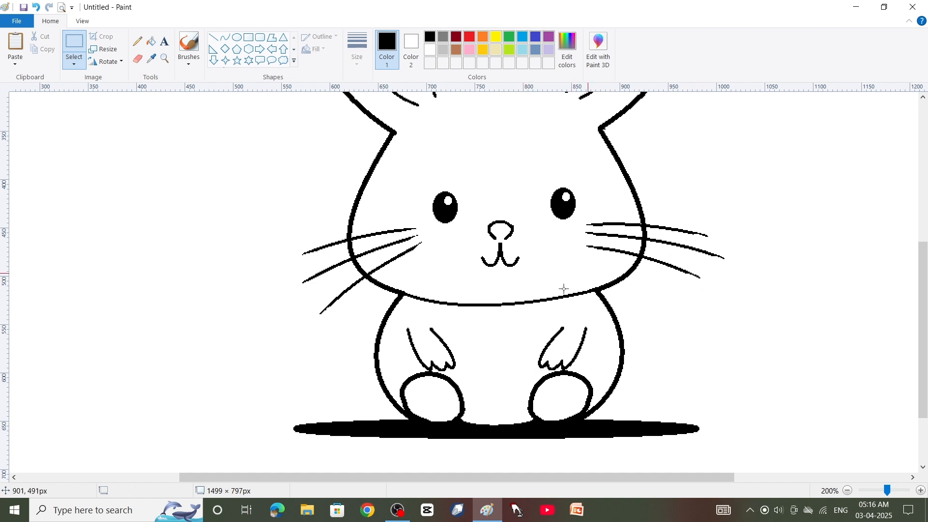
Taper the upper ends of both arms' lines to points with the eraser.
click(165, 58)
click(498, 351)
click(241, 223)
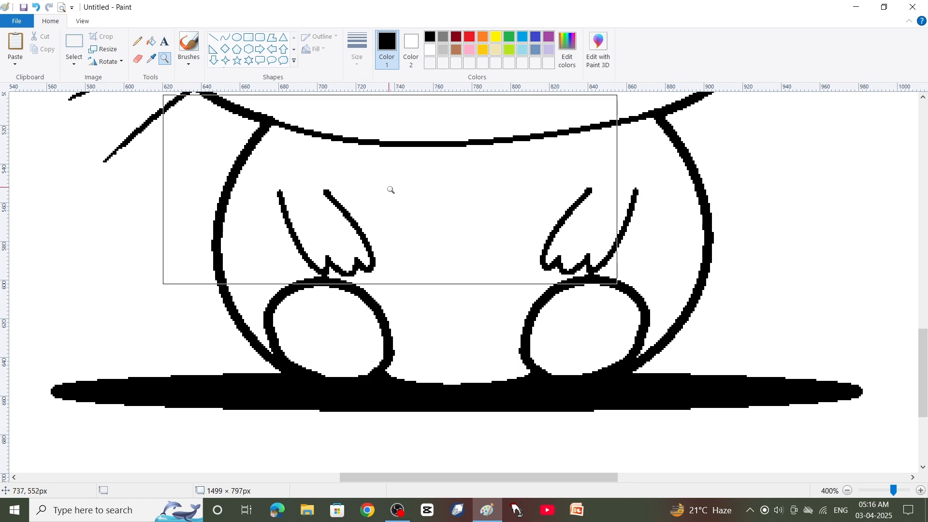
click(138, 58)
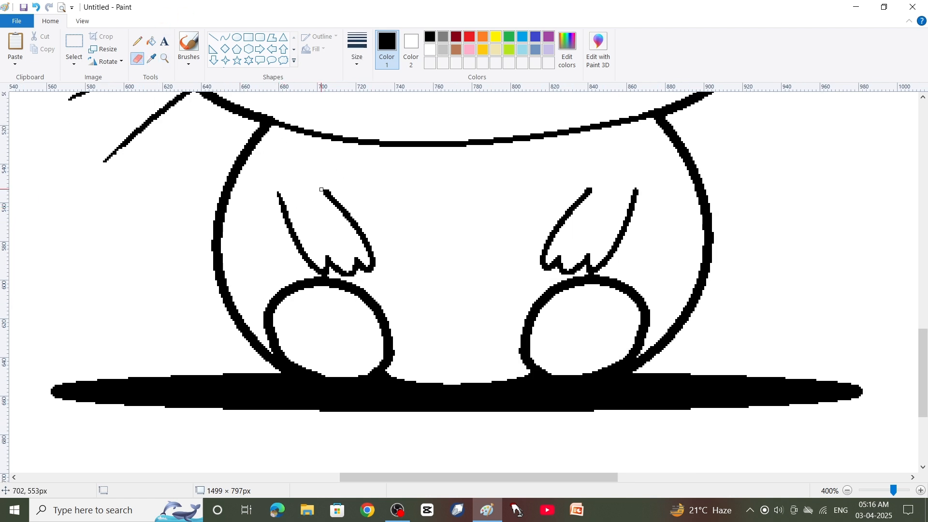
key(ctrl+z)
drag(333, 204, 325, 189)
key(ctrl+z)
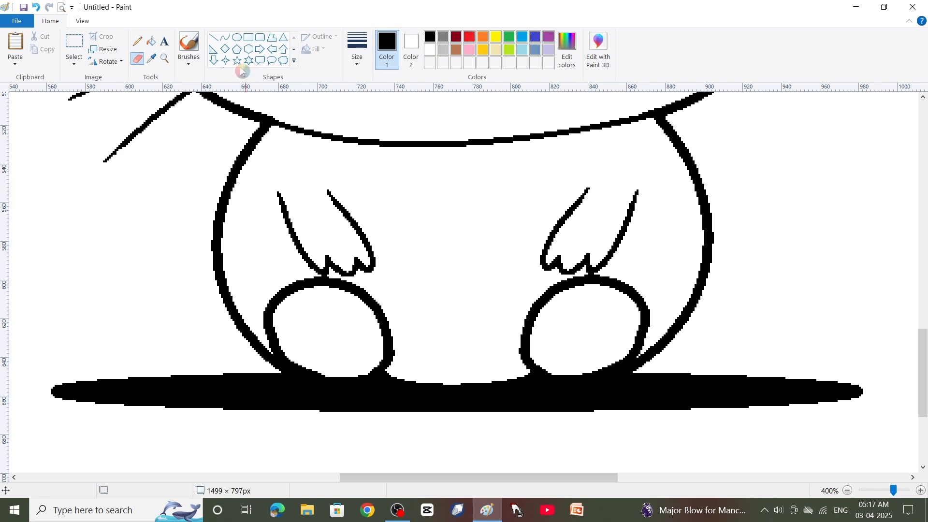
Draw two curves in the thinnest line just outside the left arm's outer and inner lines, from the tips down to the foot.
click(225, 37)
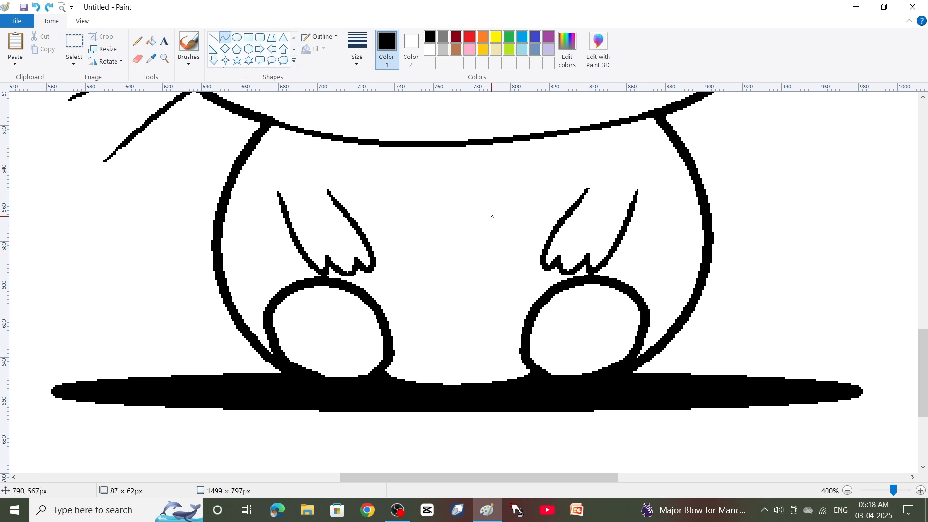
click(357, 48)
click(382, 88)
drag(280, 194, 341, 281)
drag(289, 218, 314, 284)
click(390, 285)
drag(330, 192, 346, 285)
drag(334, 215, 361, 218)
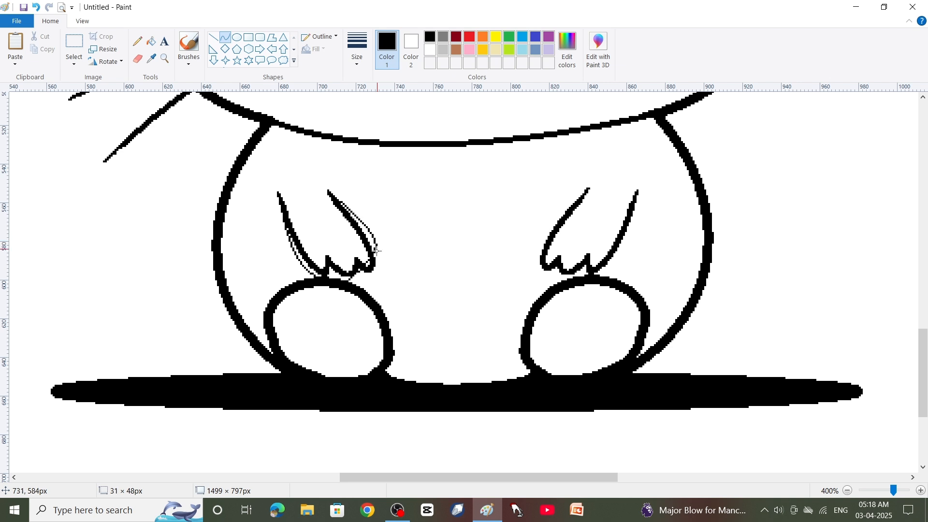
drag(377, 250, 406, 281)
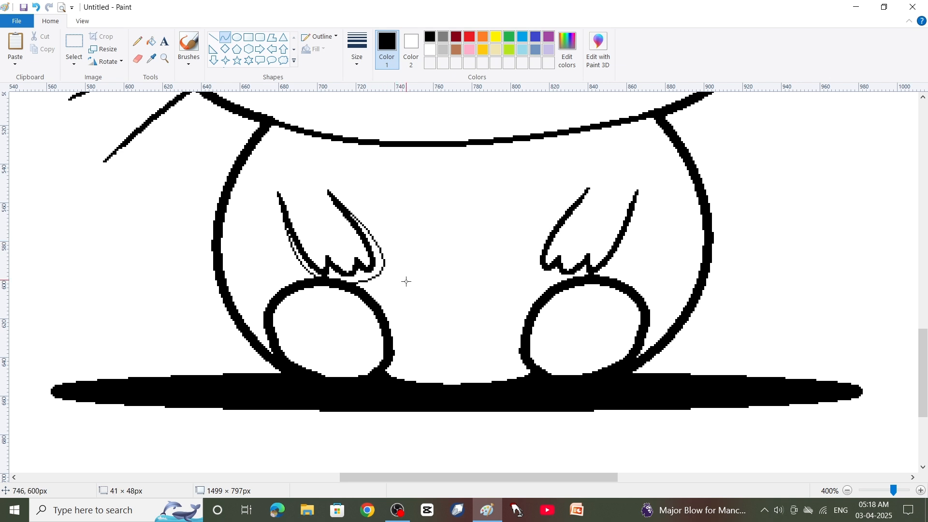
Fill the gaps along the left arm's lines with black and touch up the leftover white specks with the brush.
click(152, 42)
click(368, 220)
click(305, 256)
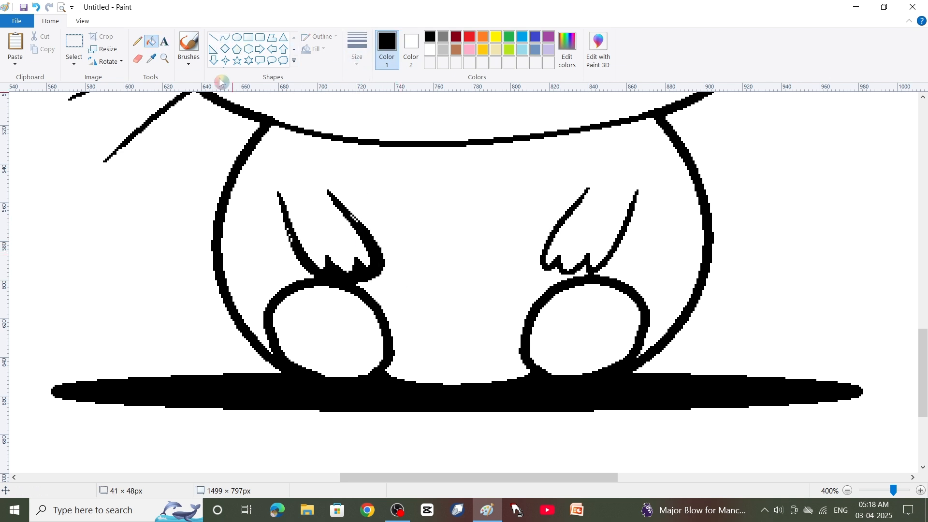
click(188, 45)
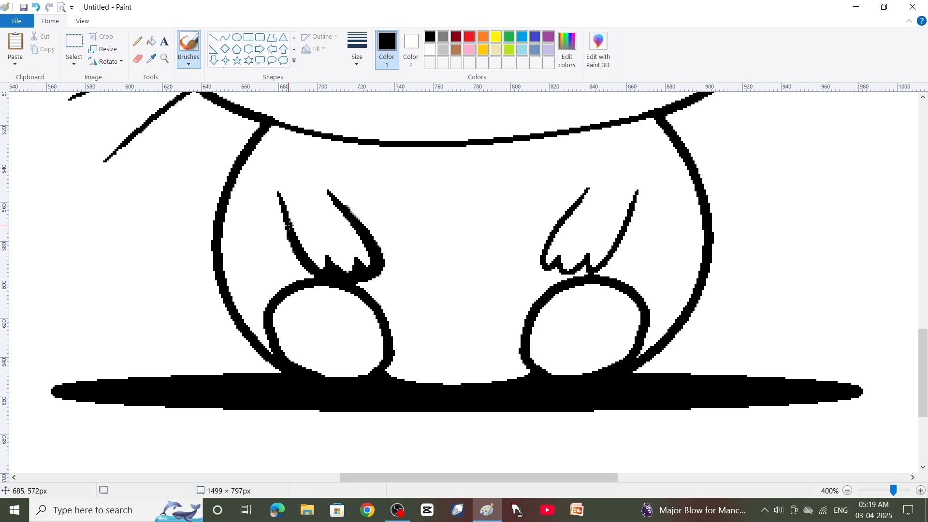
Draw two thin curves just outside the right arm's outer and inner lines, from the tips down to the foot.
click(224, 38)
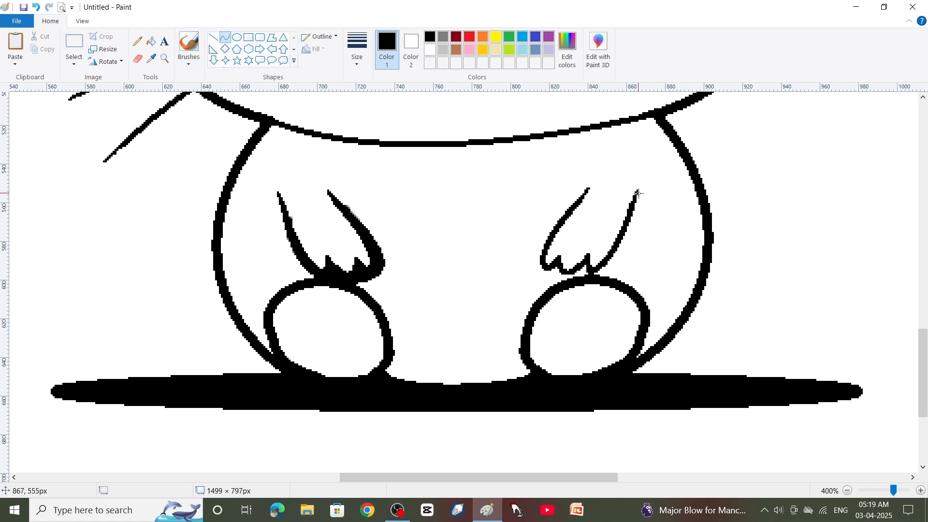
mouse_move(637, 192)
mouse_down()
mouse_move(557, 286)
mouse_move(582, 273)
mouse_move(595, 288)
mouse_up()
click(595, 288)
click(518, 124)
drag(589, 189, 564, 282)
drag(579, 213, 508, 278)
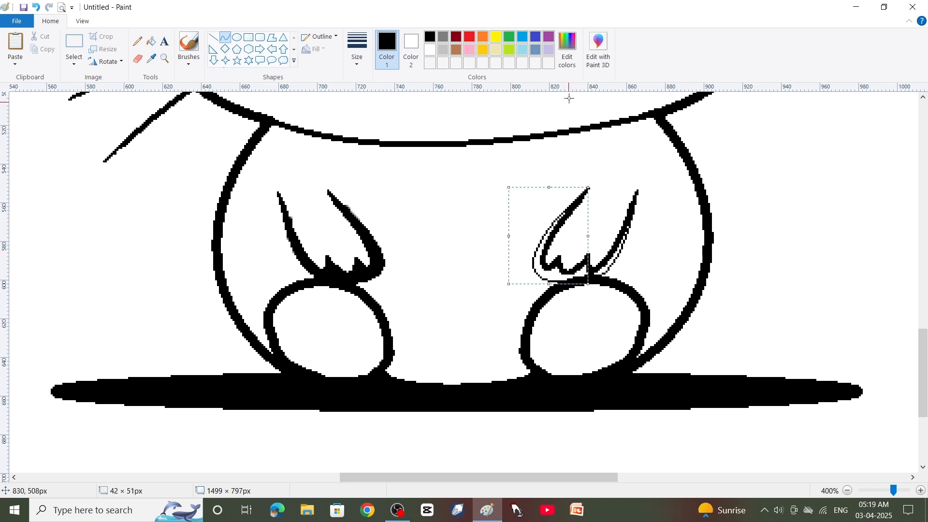
Fill the gaps along the right arm's lines with black and touch up the leftover white specks with the brush.
click(152, 42)
click(560, 277)
click(612, 266)
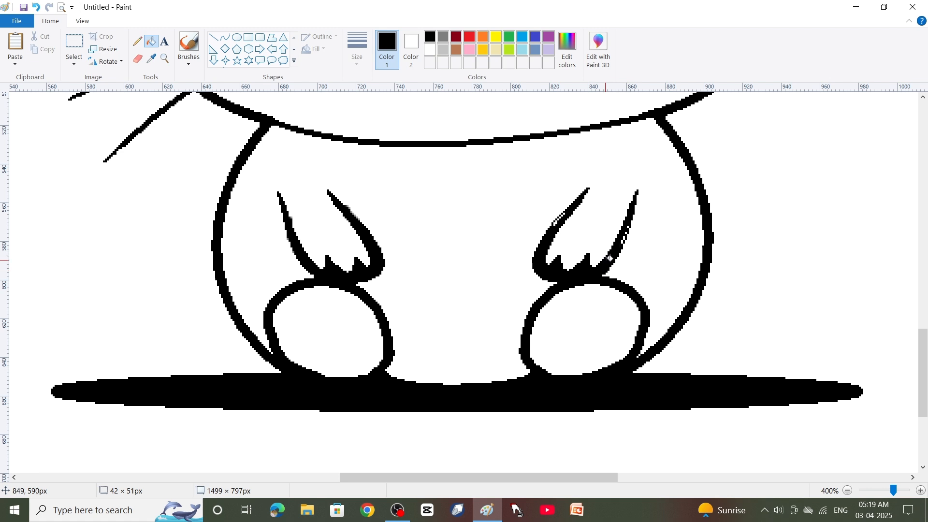
click(189, 47)
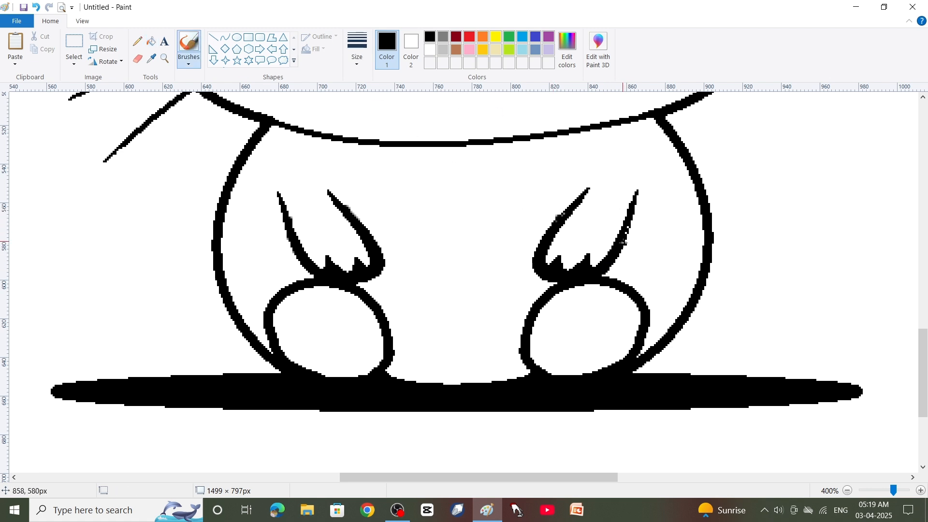
key(ctrl+z)
Taper the upper ends of the inner lines in both ears to fine points with the eraser.
click(848, 491)
click(848, 491)
click(848, 490)
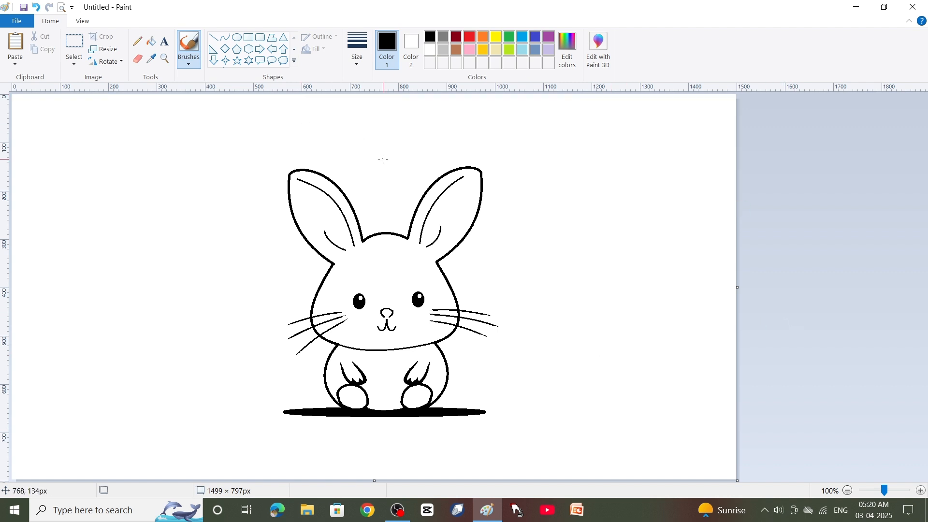
click(166, 64)
click(346, 208)
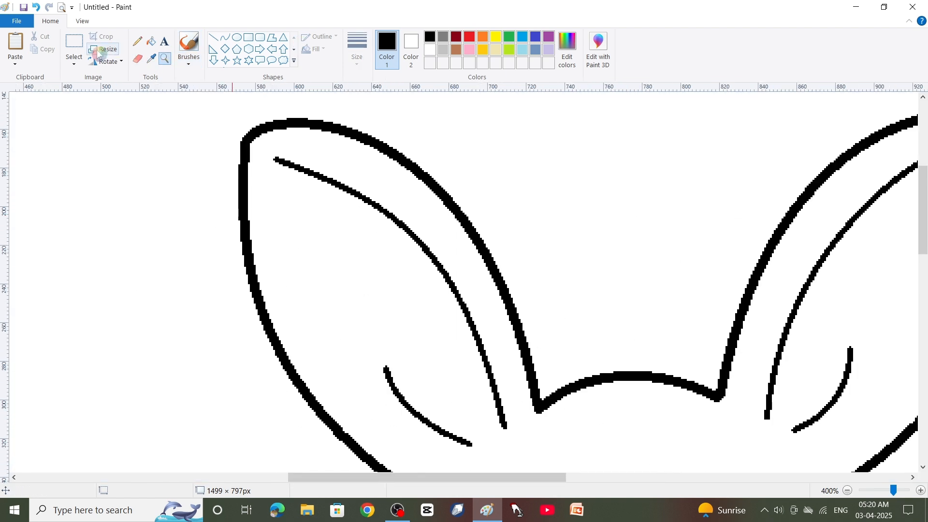
click(138, 59)
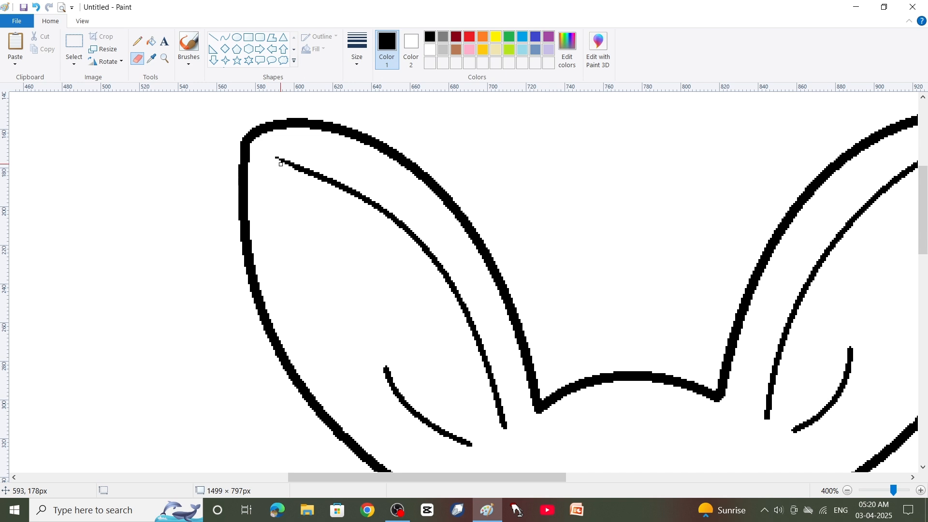
scroll(387, 282, down, 2)
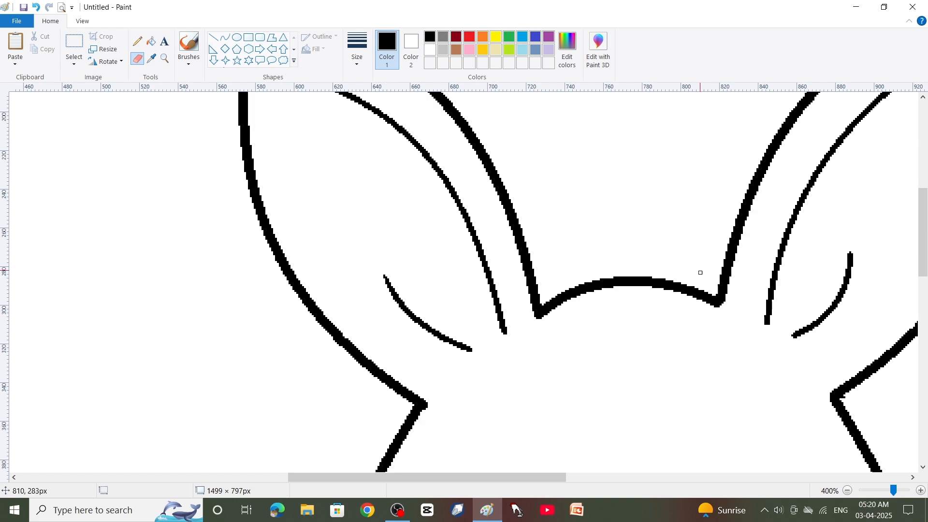
drag(427, 478, 536, 477)
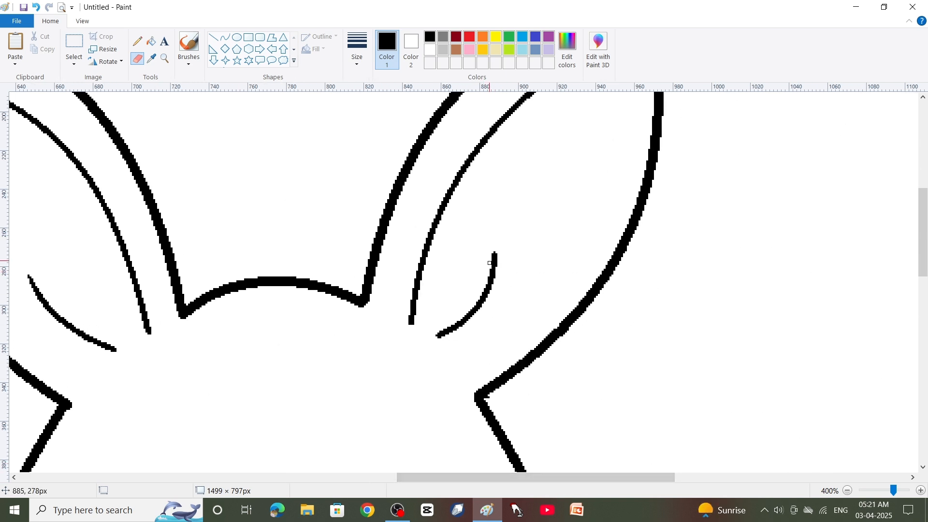
scroll(493, 251, up, 1)
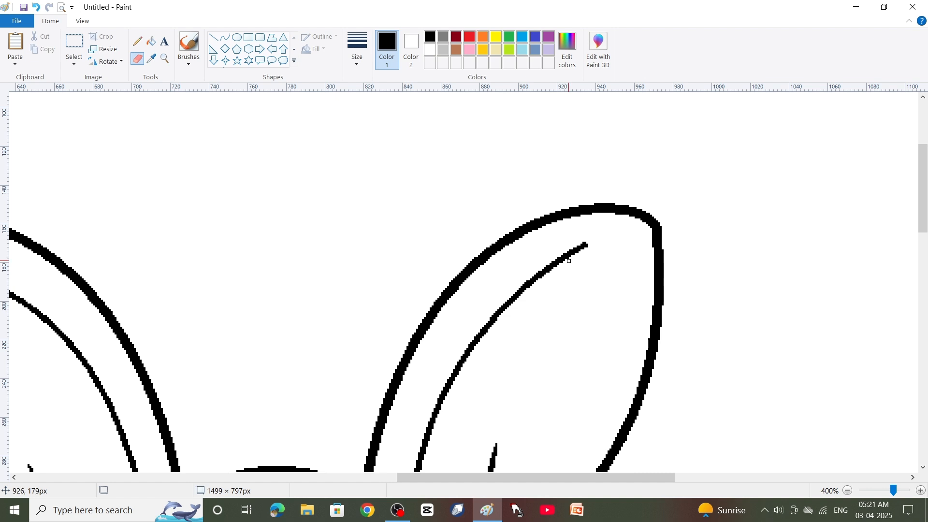
scroll(694, 394, down, 1)
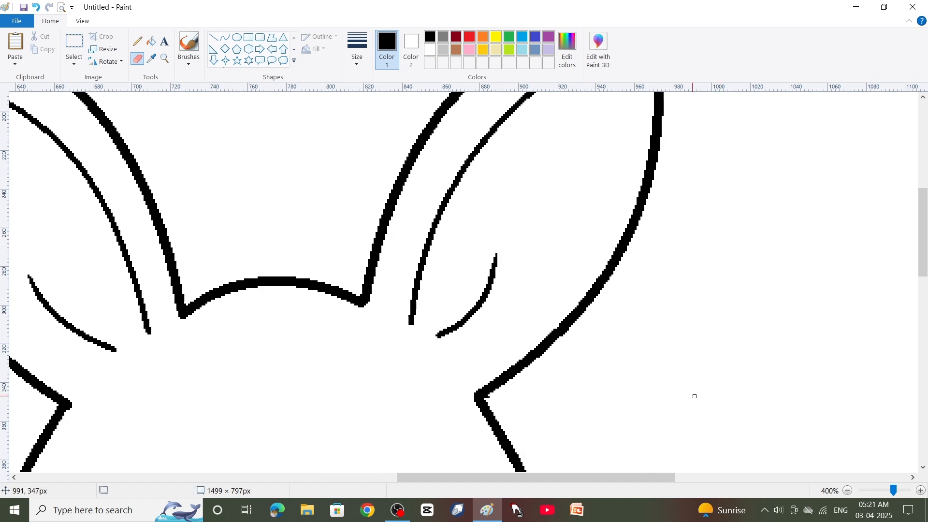
Select the whole bunny with its ground ellipse and move it to the left side of the canvas.
click(848, 491)
click(848, 490)
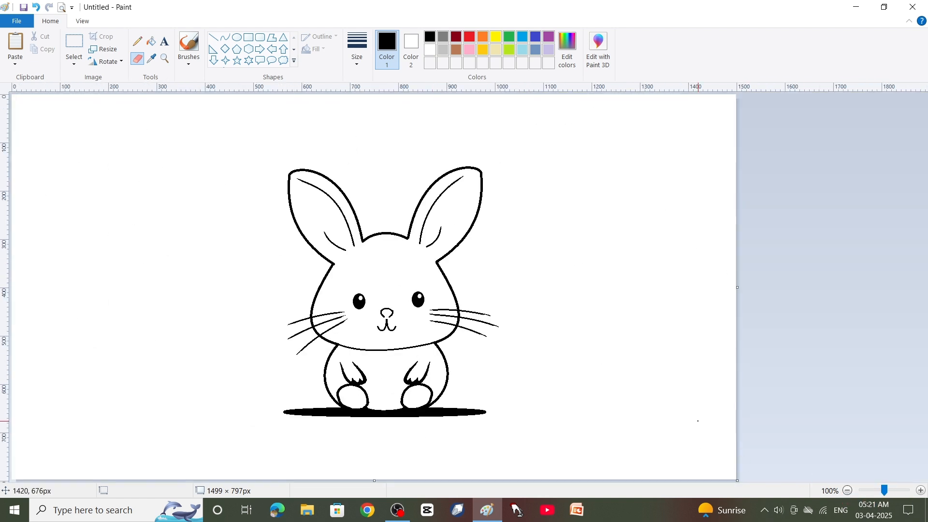
click(74, 48)
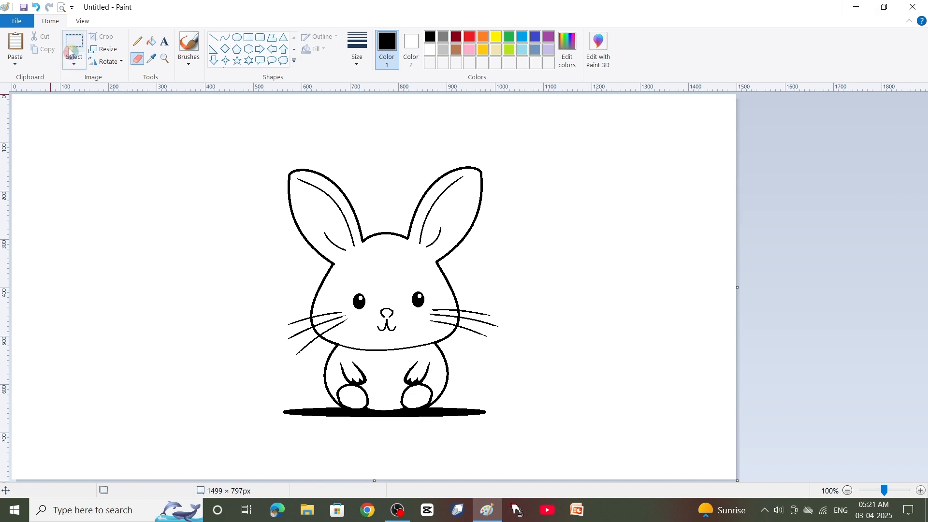
mouse_move(224, 134)
mouse_down()
mouse_move(365, 383)
mouse_move(529, 440)
mouse_up()
drag(465, 392, 245, 371)
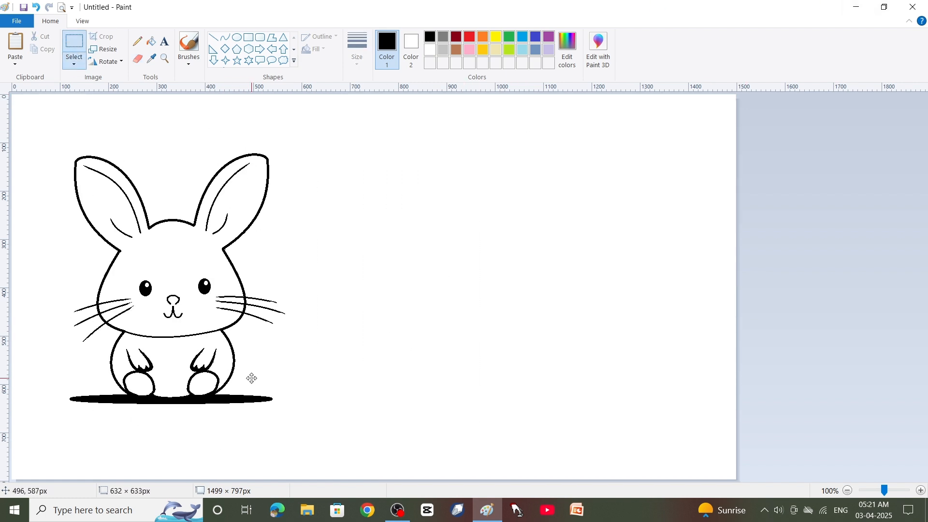
Set up the Curve tool with the second-thinnest line width for drawing details inside the left foot.
click(164, 58)
click(250, 350)
click(250, 350)
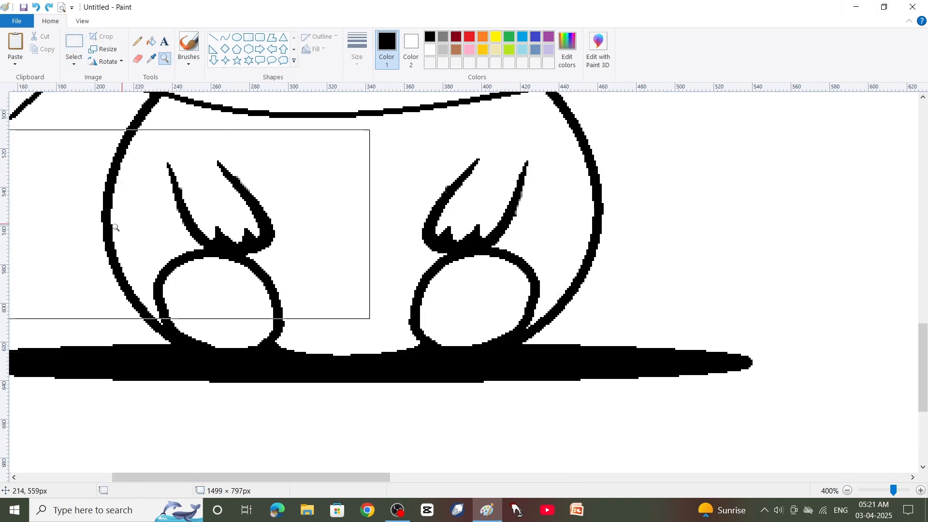
click(226, 38)
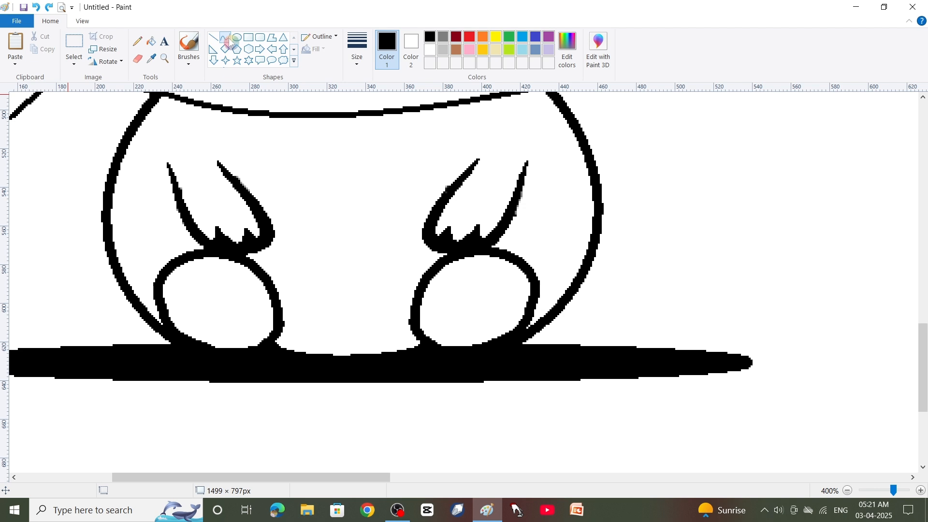
drag(181, 282, 192, 296)
click(359, 53)
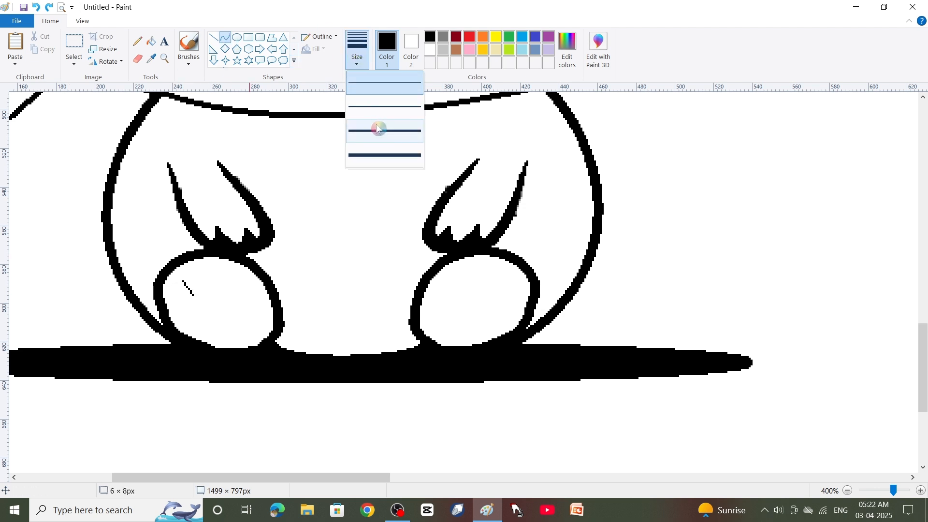
click(379, 129)
key(ctrl+z)
click(365, 50)
click(379, 109)
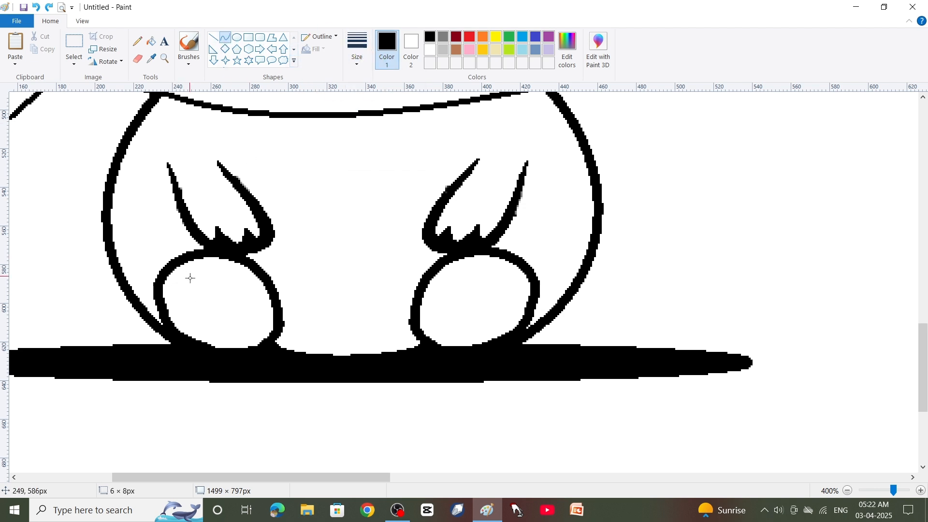
Draw four short curved toe lines inside the left foot and thin their ends with the eraser.
mouse_move(178, 281)
mouse_down()
mouse_move(193, 302)
mouse_move(182, 293)
mouse_move(214, 292)
mouse_move(210, 284)
mouse_move(235, 290)
mouse_move(235, 304)
mouse_up()
click(185, 299)
click(242, 299)
mouse_move(237, 291)
mouse_down()
mouse_move(251, 314)
mouse_move(264, 299)
mouse_move(256, 313)
mouse_up()
click(249, 291)
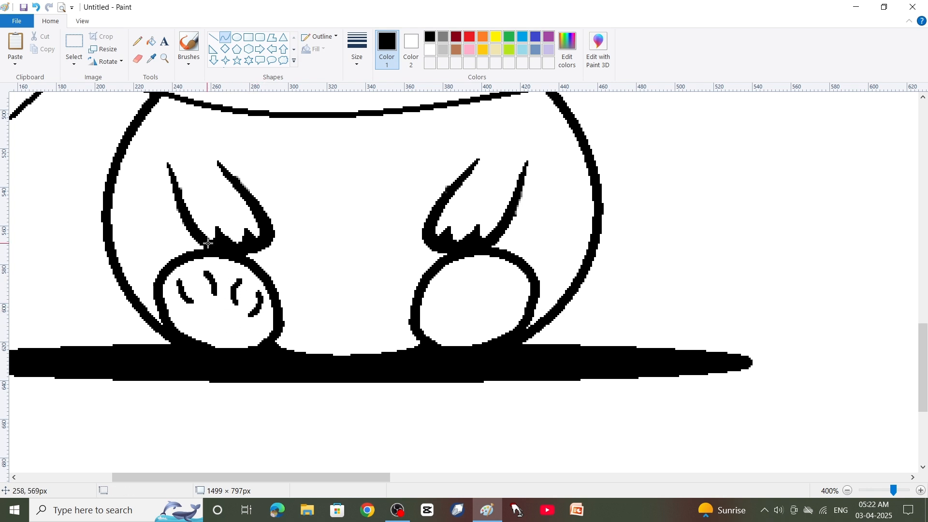
click(138, 58)
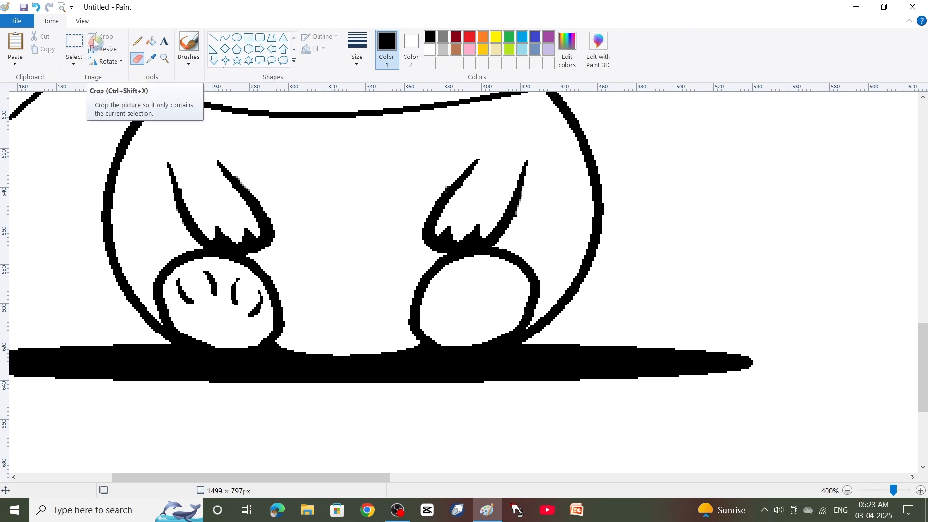
Copy the left foot's four toe lines into the right foot and flip the copy horizontally.
click(74, 64)
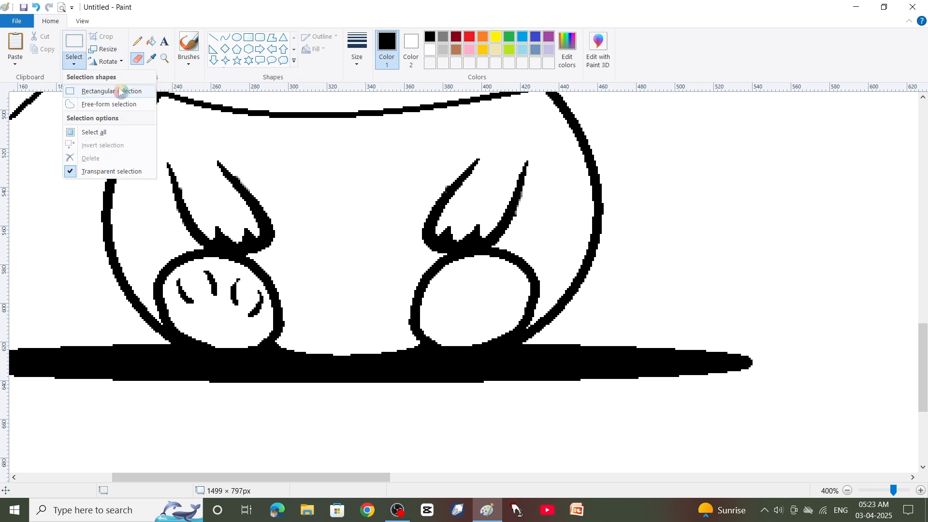
click(104, 85)
mouse_move(247, 330)
mouse_down()
mouse_move(270, 294)
mouse_move(239, 264)
mouse_move(199, 263)
mouse_move(174, 276)
mouse_move(189, 314)
mouse_move(249, 333)
mouse_up()
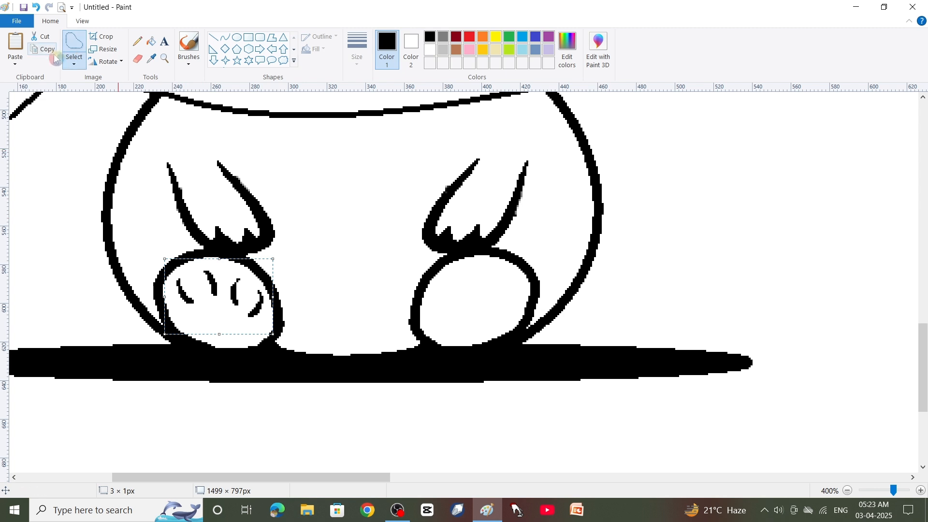
click(36, 47)
key(ctrl+v)
drag(68, 120, 467, 295)
click(106, 62)
click(127, 128)
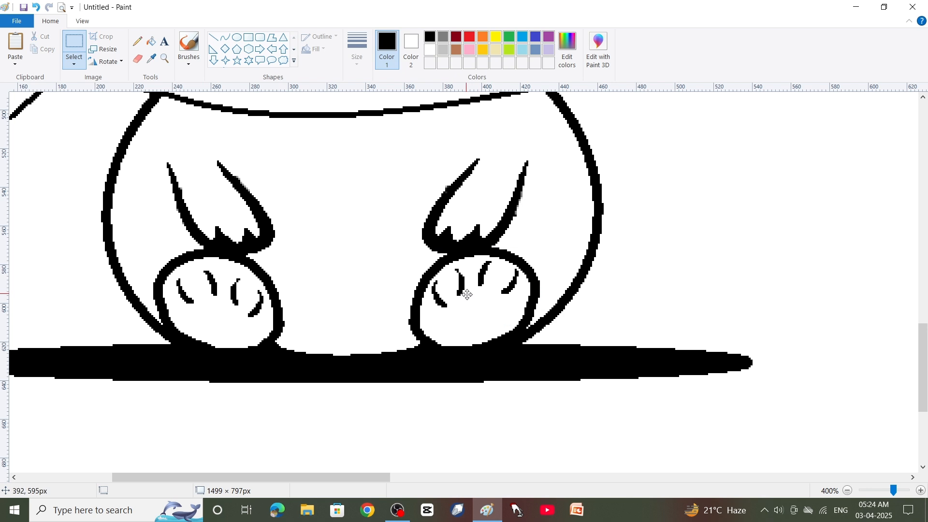
Duplicate the entire bunny with its ground ellipse and place the copy beside the original on its right.
click(849, 491)
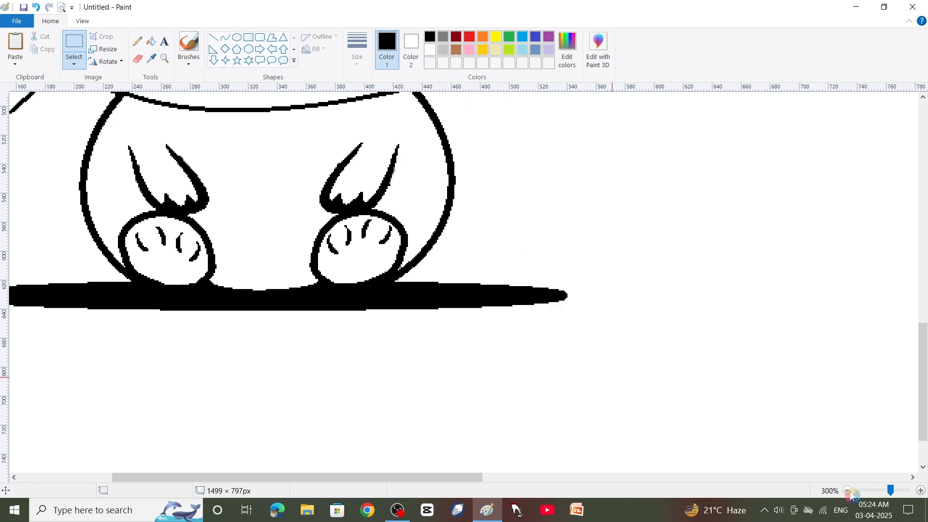
click(849, 491)
click(848, 491)
drag(39, 113, 295, 428)
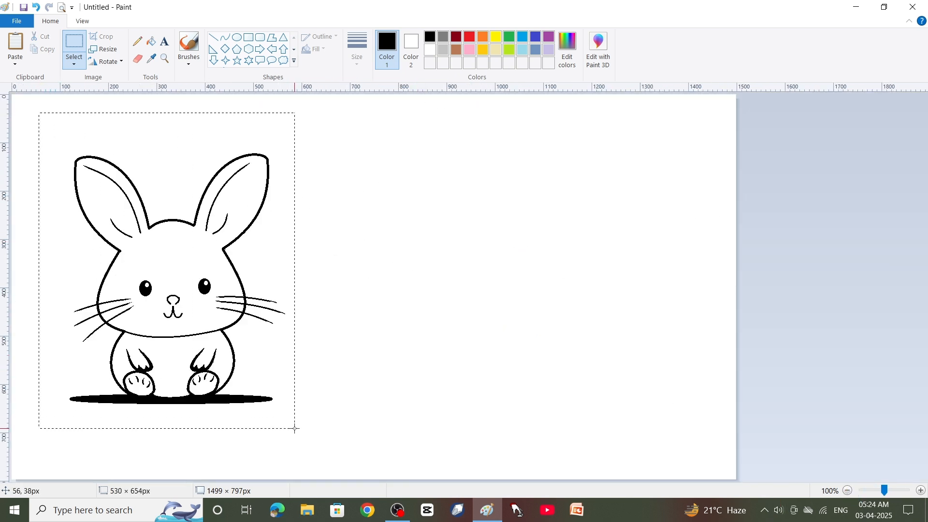
click(42, 49)
click(15, 45)
drag(152, 259, 464, 280)
click(649, 260)
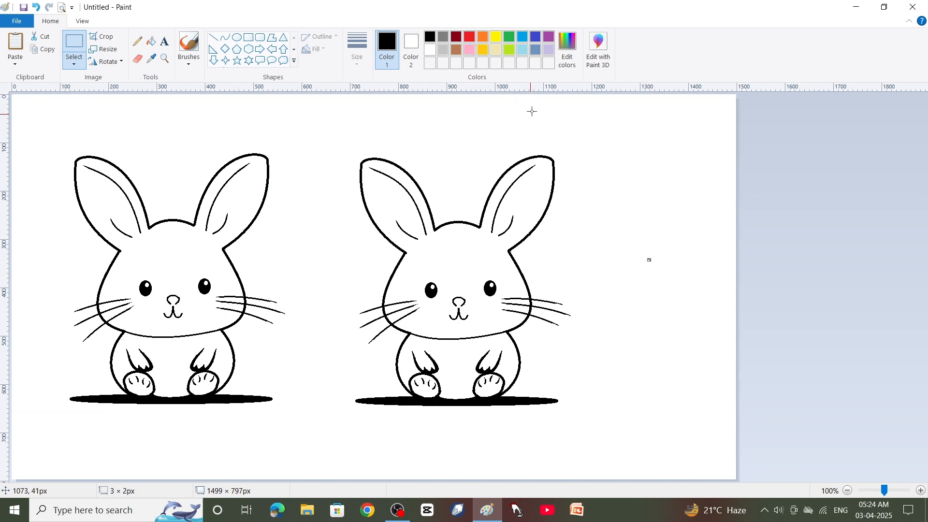
Set up the Fill tool with light gray as Color 1.
click(444, 50)
click(152, 42)
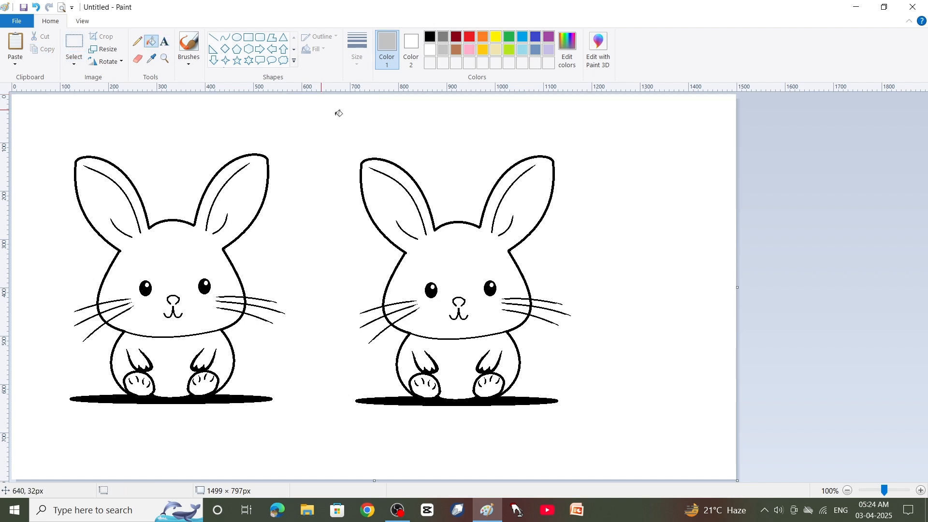